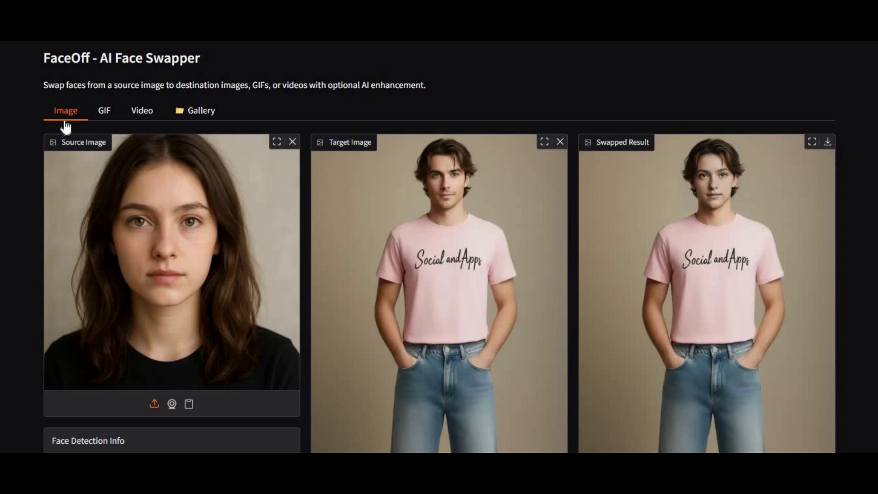
# Look through the GIF, video and gallery modes, then return to image face-swap mode
pyautogui.click(104, 112)
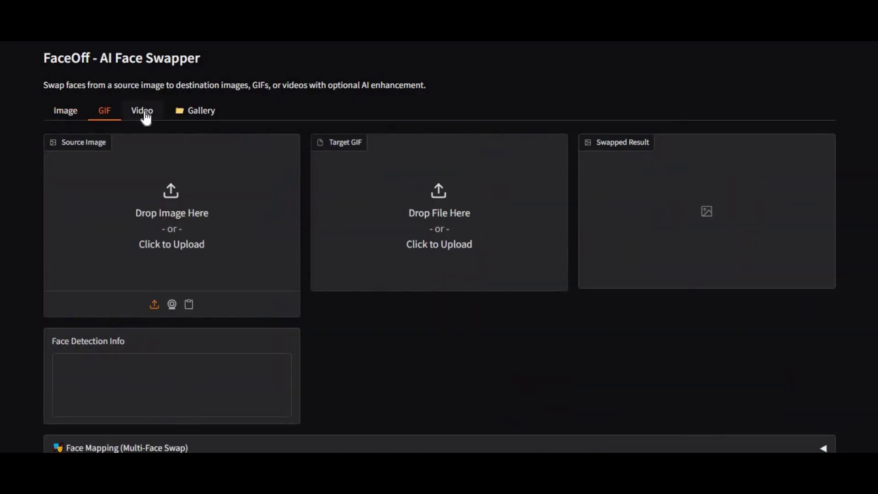
pyautogui.click(145, 118)
pyautogui.click(188, 118)
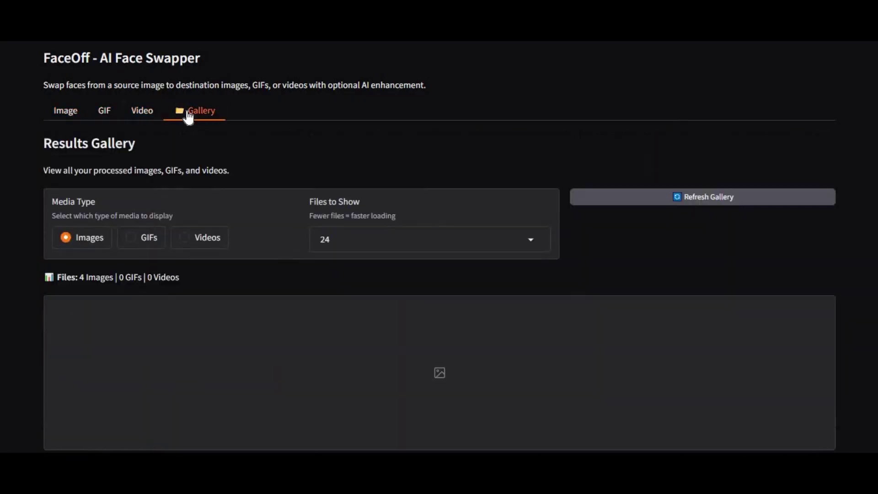
pyautogui.click(72, 120)
pyautogui.scroll(-3, 274, 196)
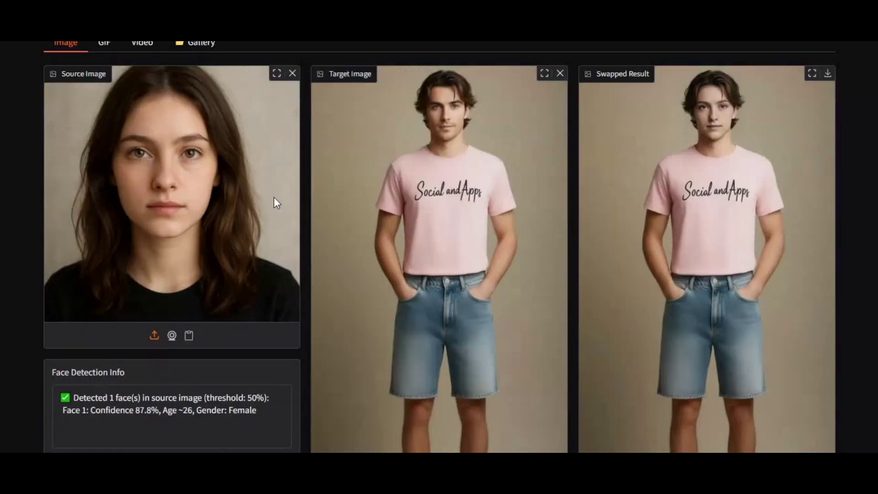
pyautogui.scroll(-4, 274, 199)
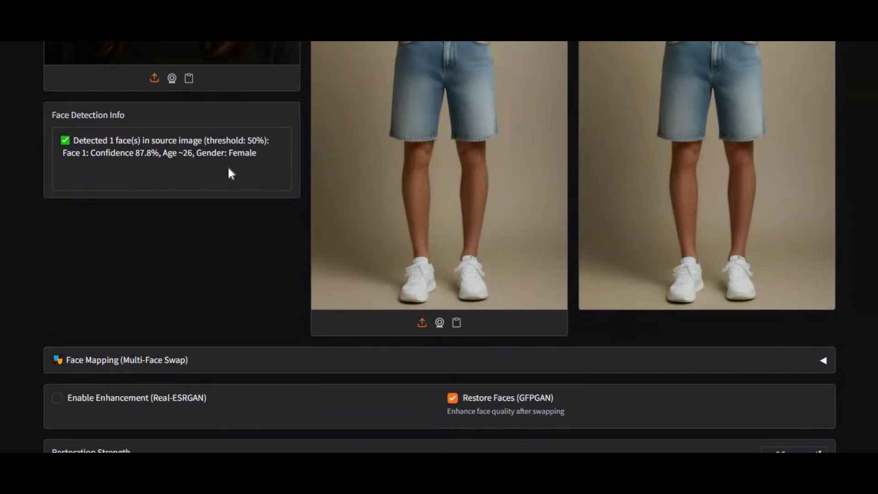
# Check Enable Enhancement (Real-ESRGAN) and leave the model on RealESRGAN_x4plus
pyautogui.scroll(-3, 197, 196)
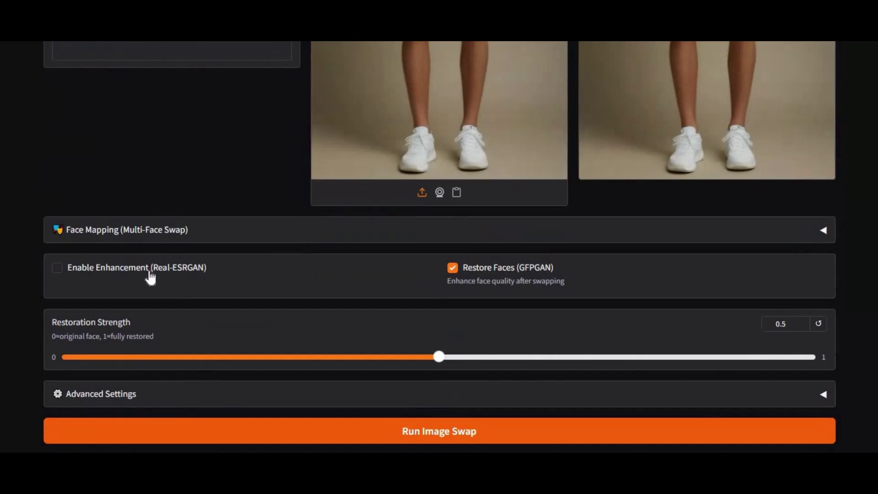
pyautogui.click(150, 280)
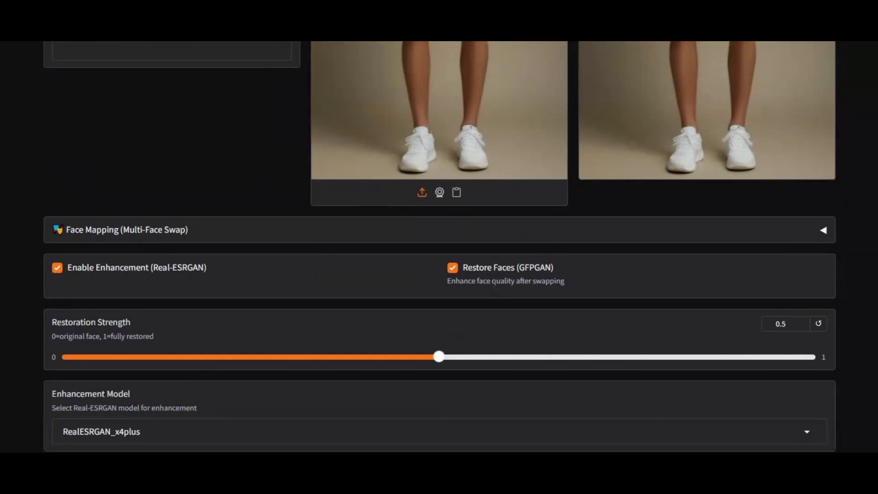
pyautogui.scroll(-1, 350, 331)
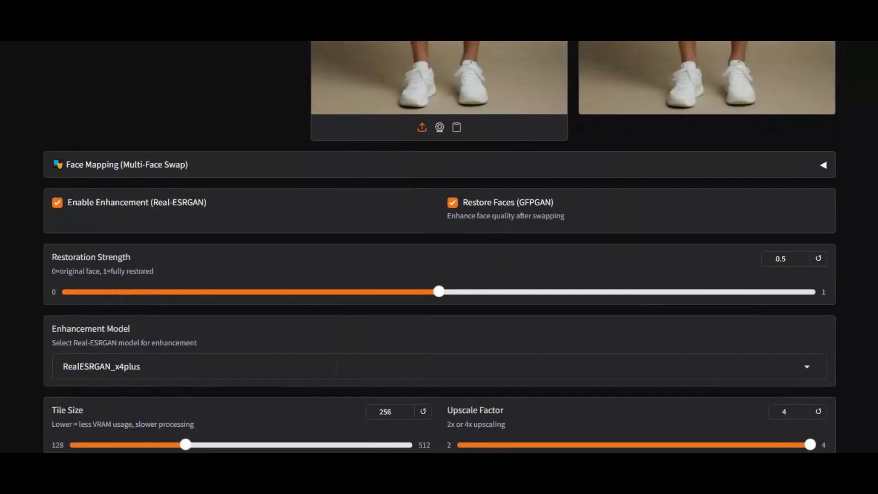
pyautogui.click(333, 367)
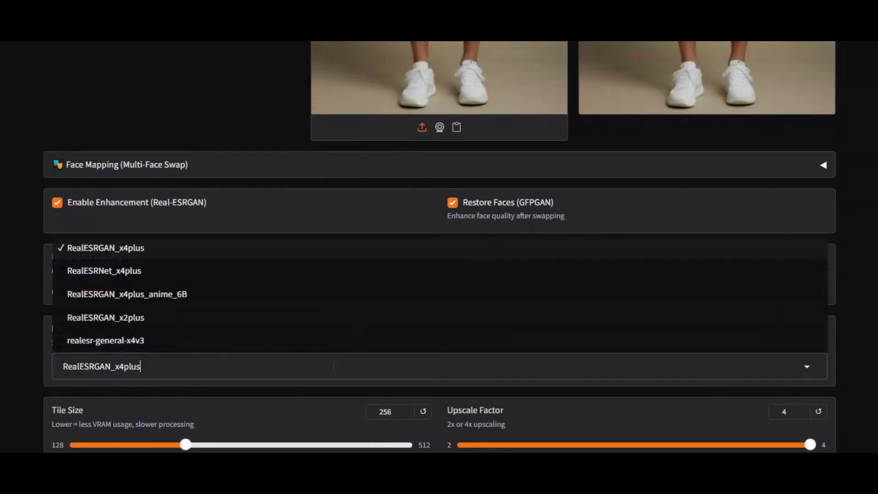
pyautogui.click(18, 332)
pyautogui.scroll(-2, 125, 300)
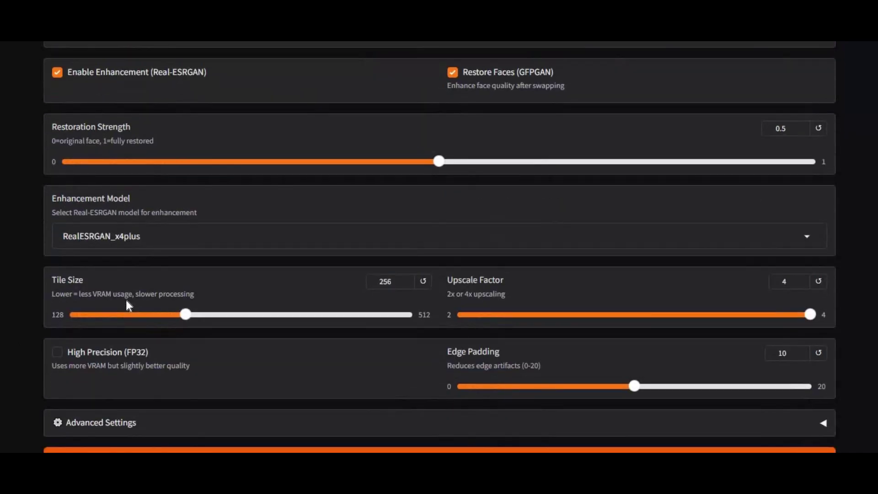
pyautogui.scroll(-2, 126, 302)
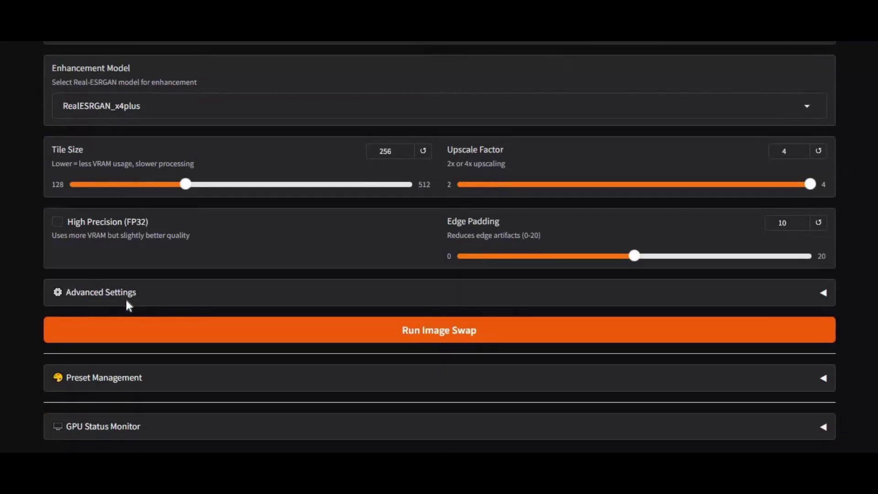
# Expand the Advanced Settings, Preset Management and GPU Status Monitor accordions, then scroll back up
pyautogui.click(129, 302)
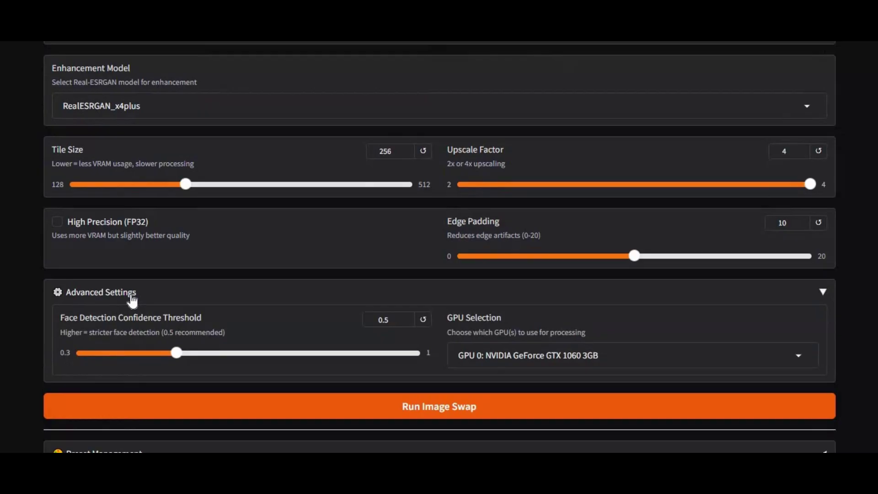
pyautogui.scroll(-2, 132, 301)
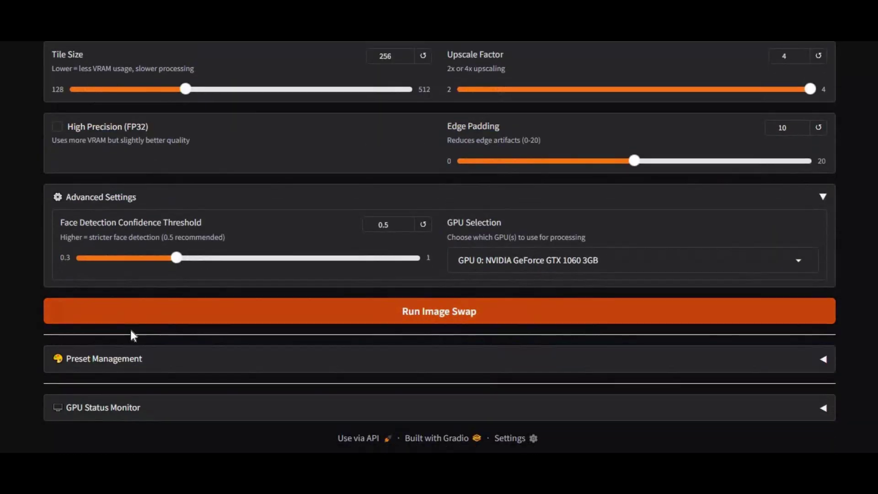
pyautogui.click(132, 356)
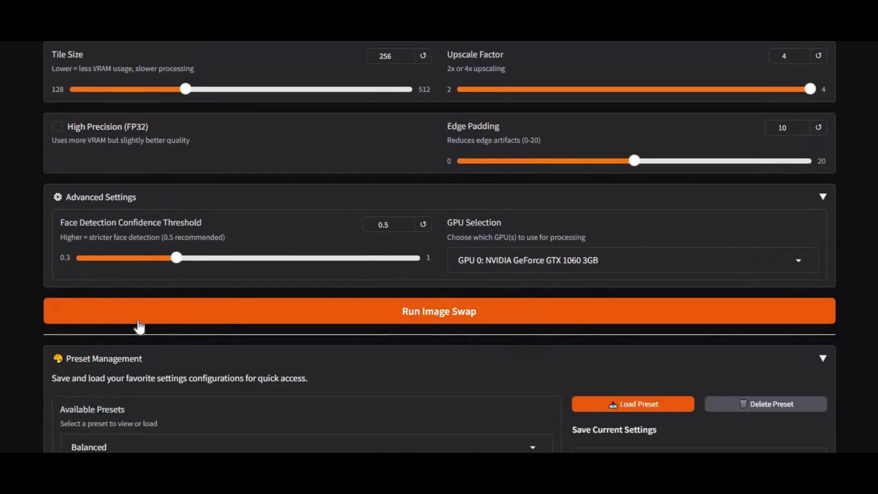
pyautogui.scroll(-6, 138, 326)
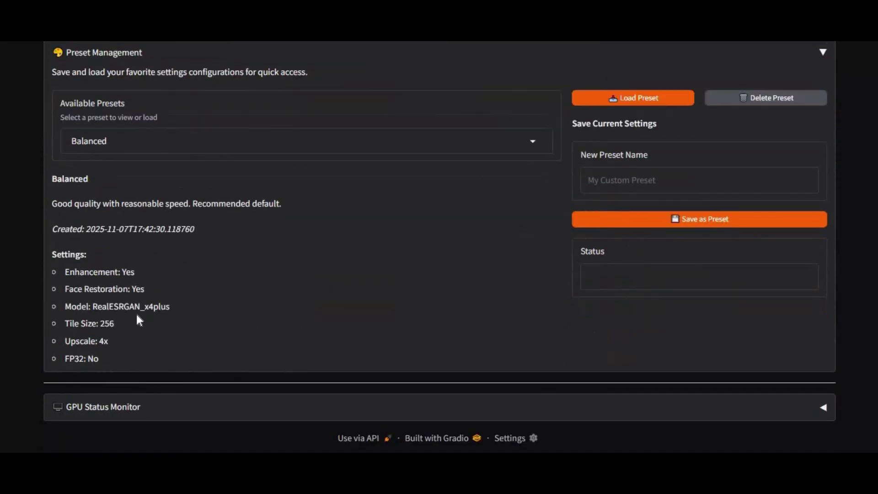
pyautogui.click(133, 408)
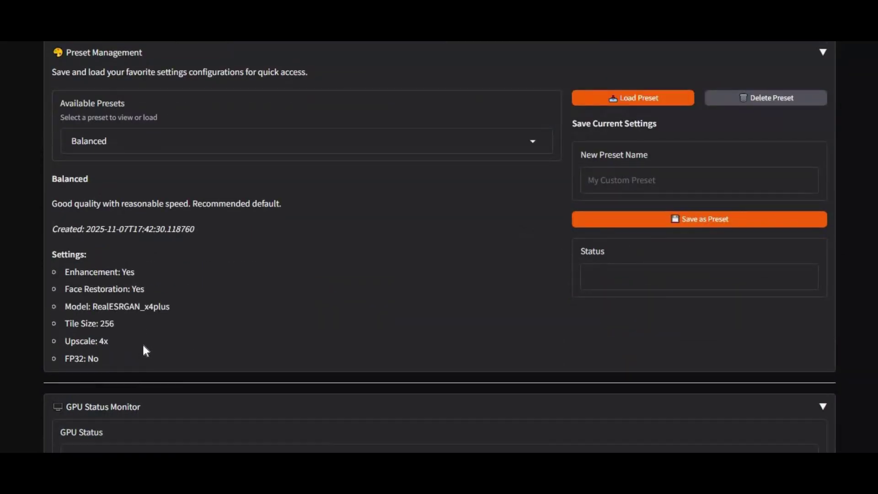
pyautogui.scroll(-3, 142, 342)
pyautogui.scroll(20, 143, 345)
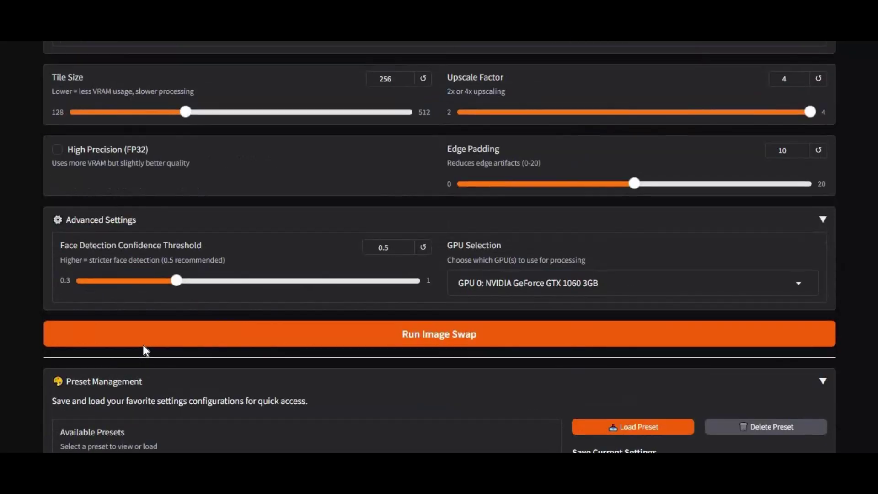
pyautogui.scroll(1, 143, 351)
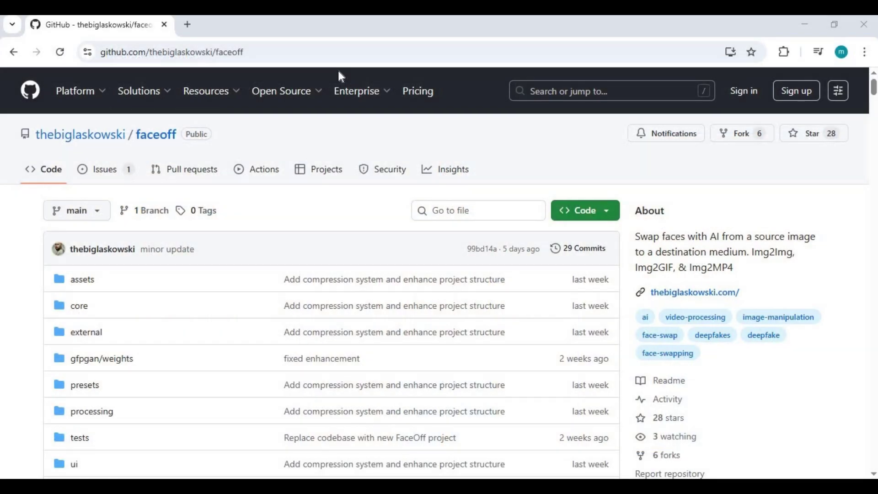
# Select the repository URL and scroll through the faceoff GitHub page
pyautogui.click(172, 53)
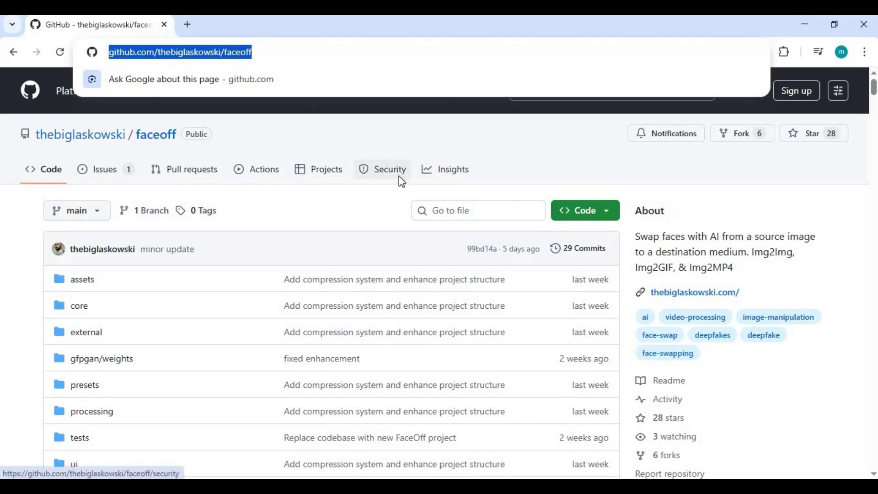
pyautogui.scroll(-3, 401, 180)
pyautogui.scroll(-9, 402, 182)
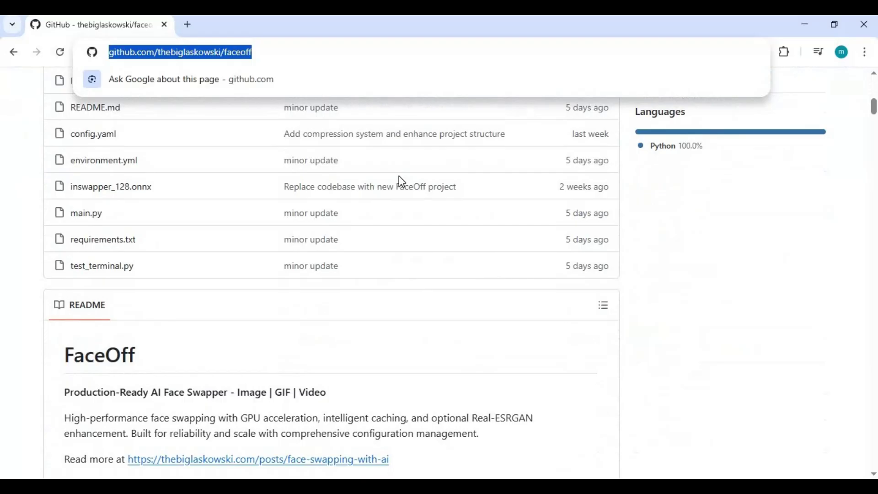
pyautogui.scroll(-6, 402, 182)
pyautogui.scroll(-2, 402, 182)
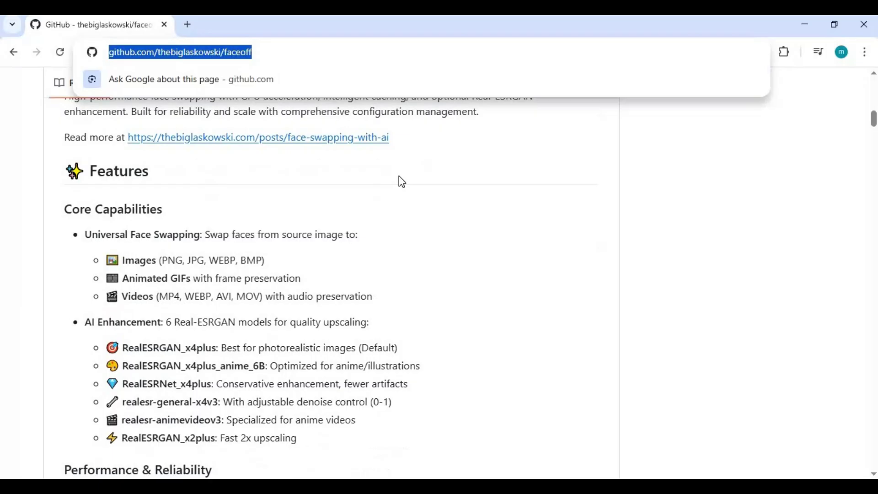
pyautogui.scroll(-4, 402, 182)
pyautogui.scroll(12, 399, 183)
pyautogui.scroll(10, 399, 183)
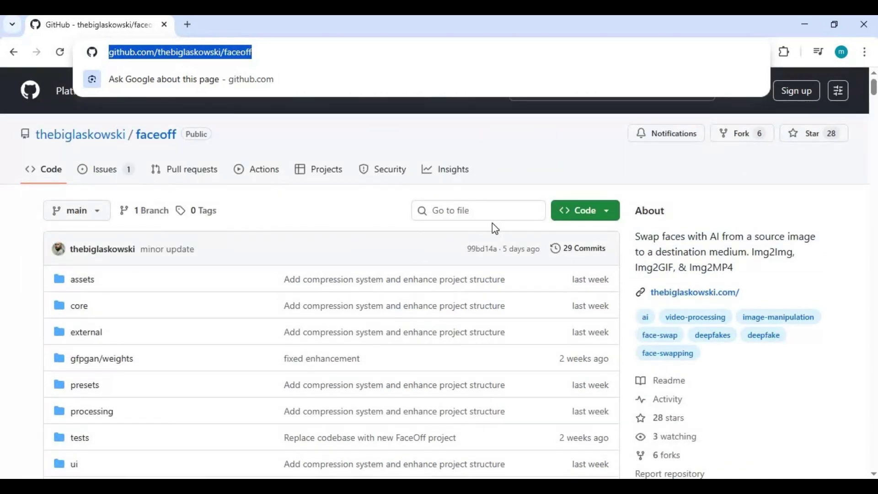
# Copy the HTTPS clone URL from the Code dropdown and switch to the D:\face folder
pyautogui.click(609, 212)
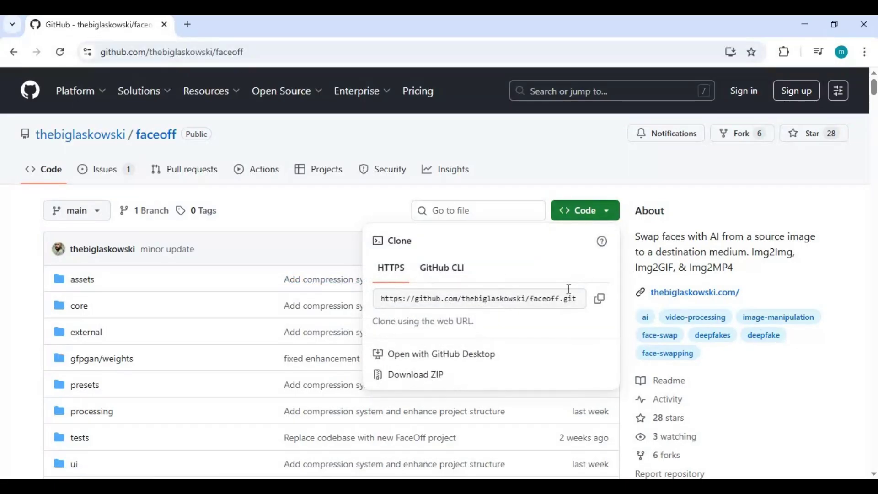
pyautogui.click(605, 303)
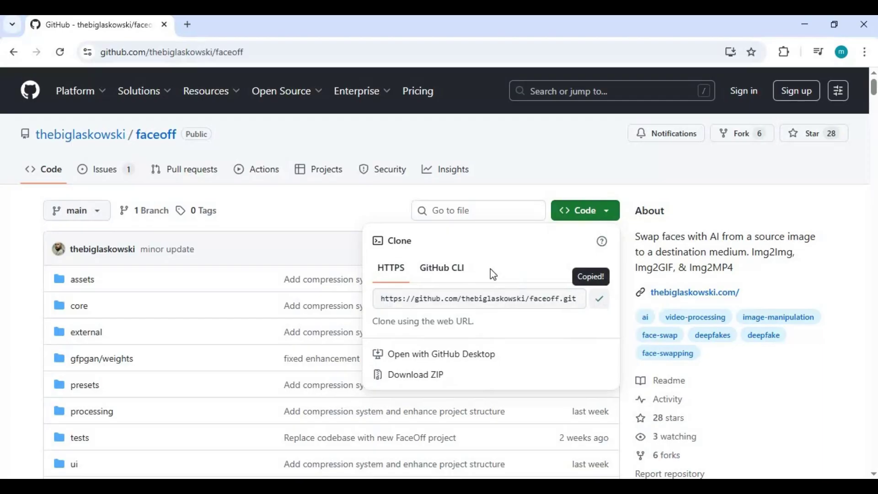
pyautogui.hotkey('alt', 'Tab')
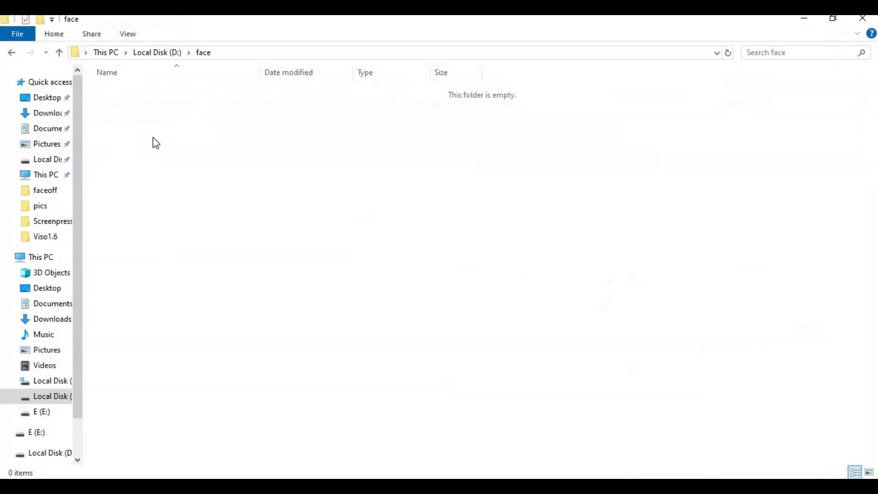
# Open a command prompt in D:\face via cmd and git clone the faceoff repository
pyautogui.click(236, 54)
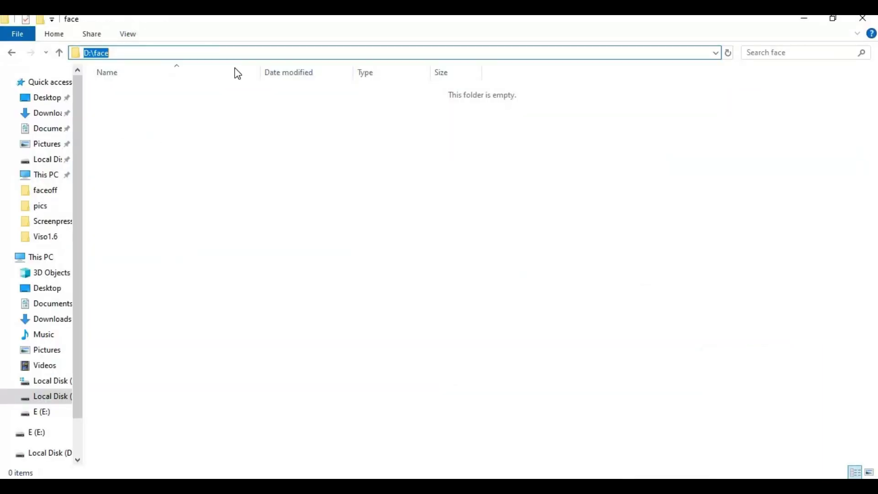
pyautogui.write('cmd')
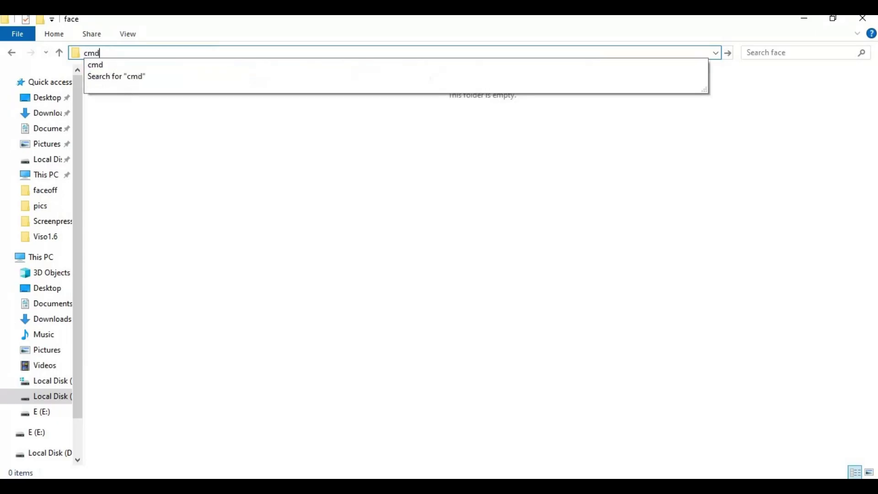
pyautogui.press('Return')
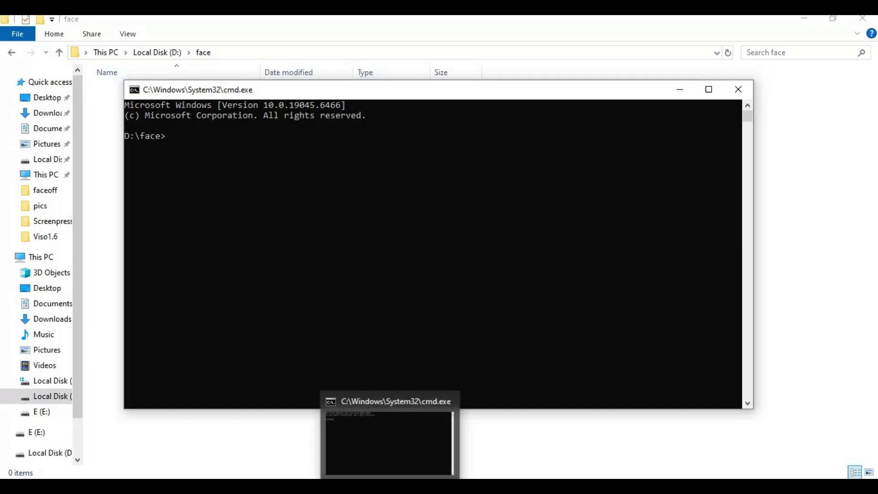
pyautogui.write('git c')
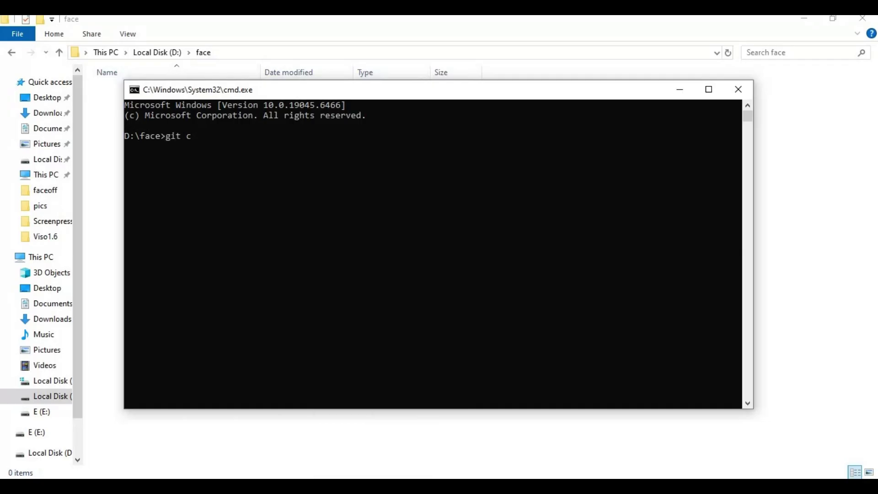
pyautogui.write('lone')
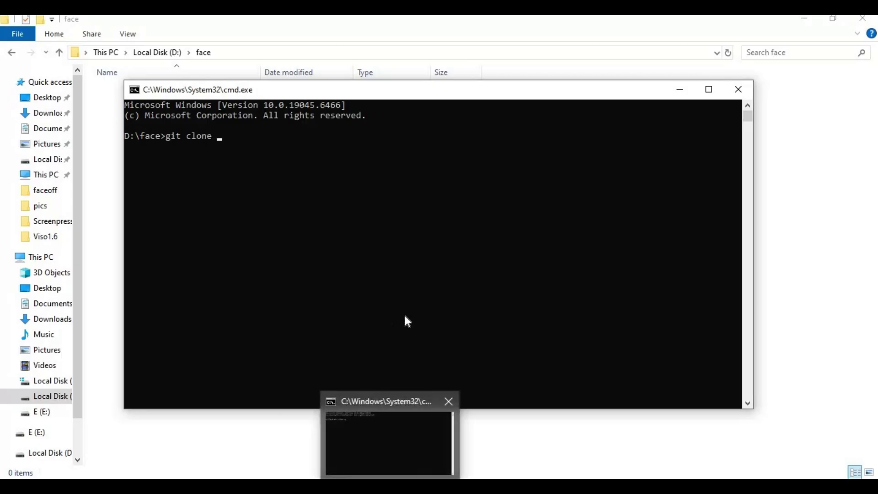
pyautogui.rightClick(253, 140)
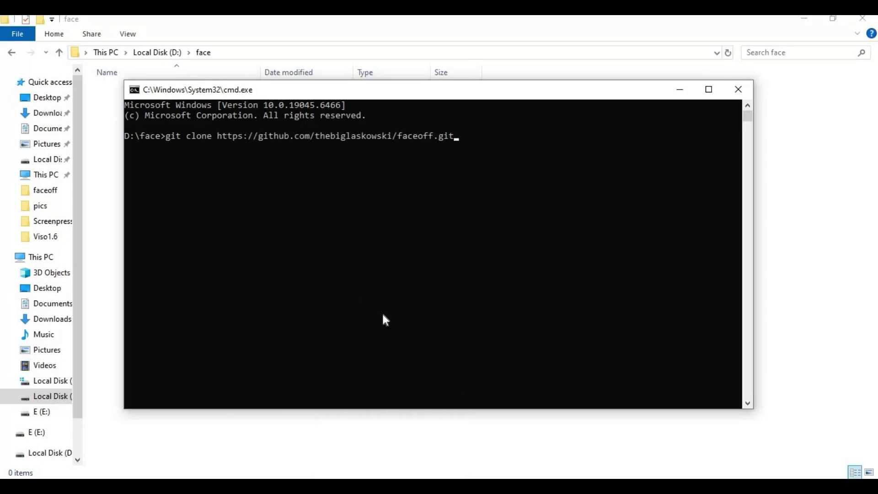
pyautogui.press('Return')
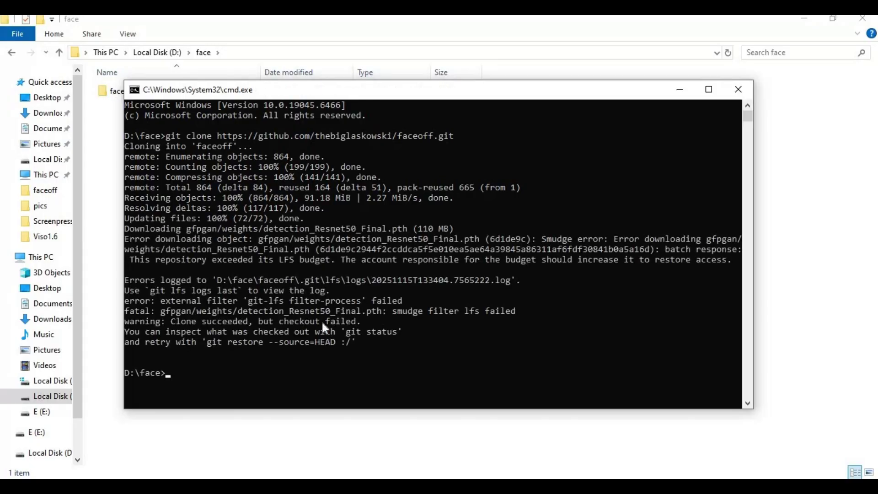
# Open the cloned faceoff folder and copy its D:\face\faceoff path
pyautogui.click(290, 435)
pyautogui.doubleClick(123, 92)
pyautogui.click(149, 54)
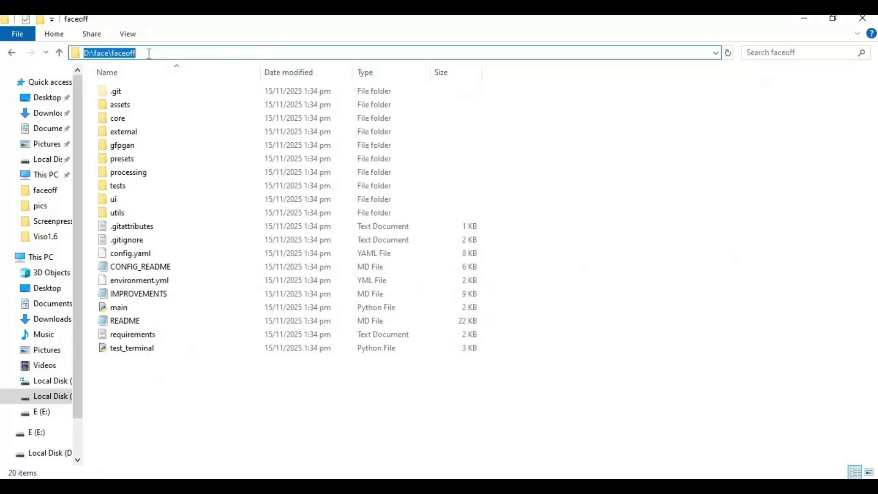
pyautogui.rightClick(141, 53)
pyautogui.click(180, 90)
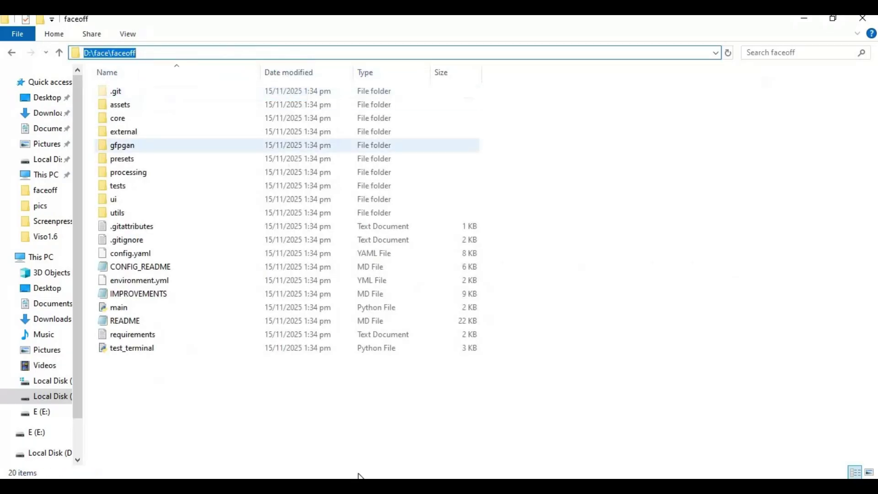
# cd into D:\face\faceoff, run py -3.10 -m venv venv, and type venv\scripts\activate
pyautogui.hotkey('alt', 'Tab')
pyautogui.write('cd')
pyautogui.rightClick(342, 323)
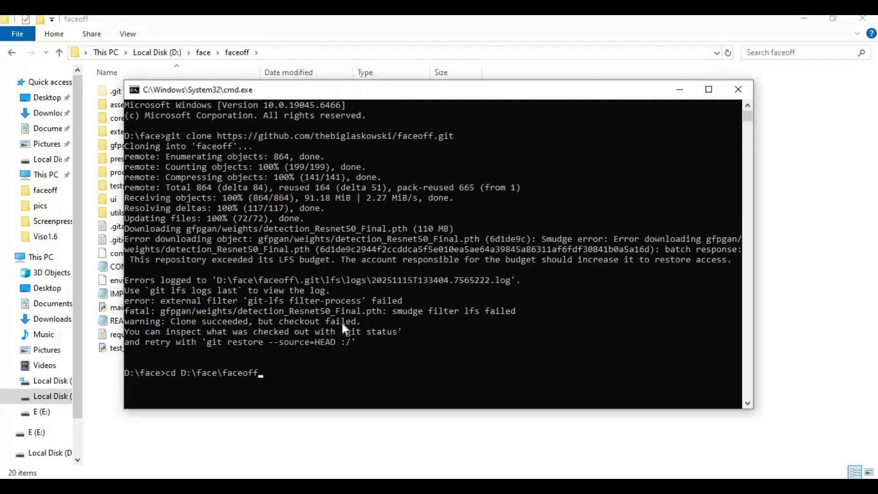
pyautogui.press('Return')
pyautogui.write('py -3.10')
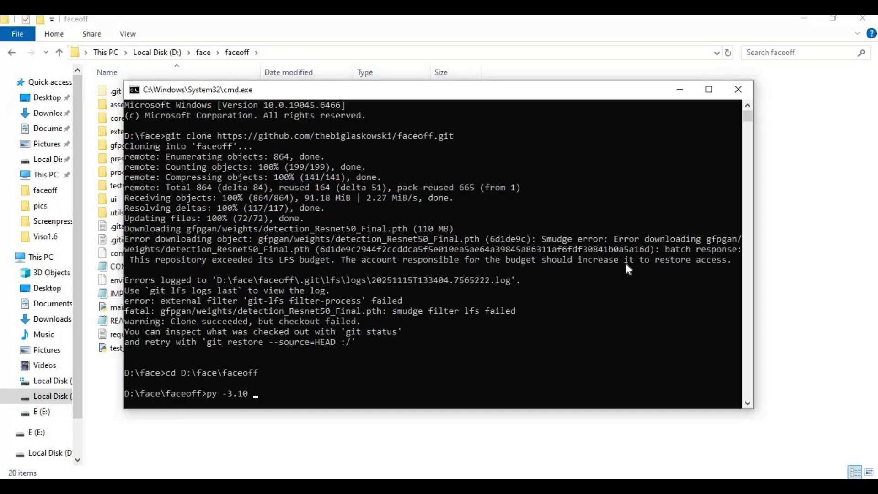
pyautogui.write(' -m venv venv')
pyautogui.press('Return')
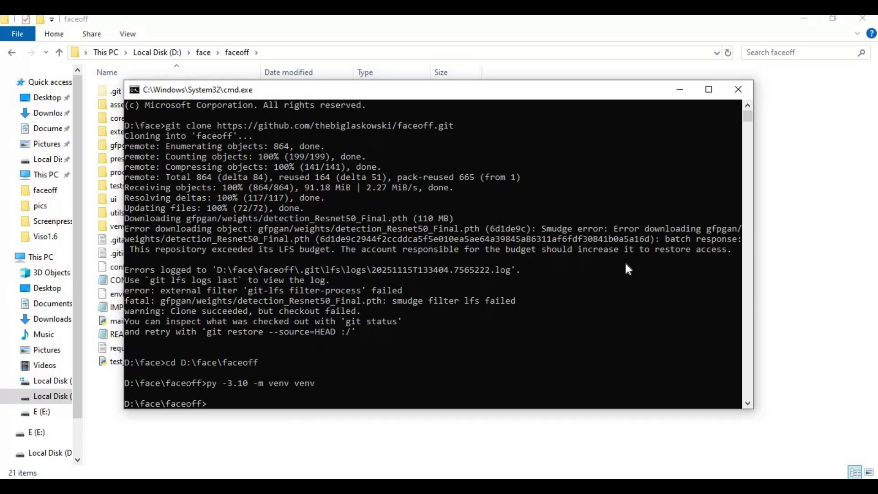
pyautogui.write('venv\\scripts\\activate')
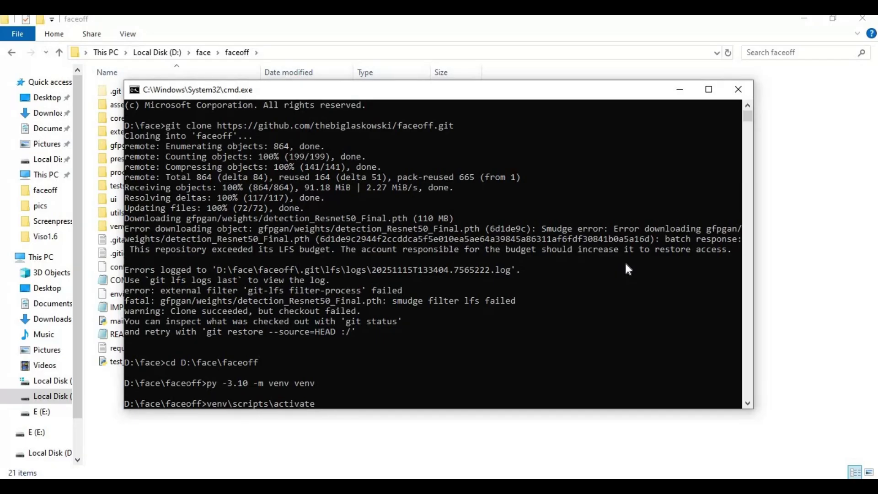
# Activate the venv and verify nvcc --version reports CUDA release 11.8
pyautogui.press('Return')
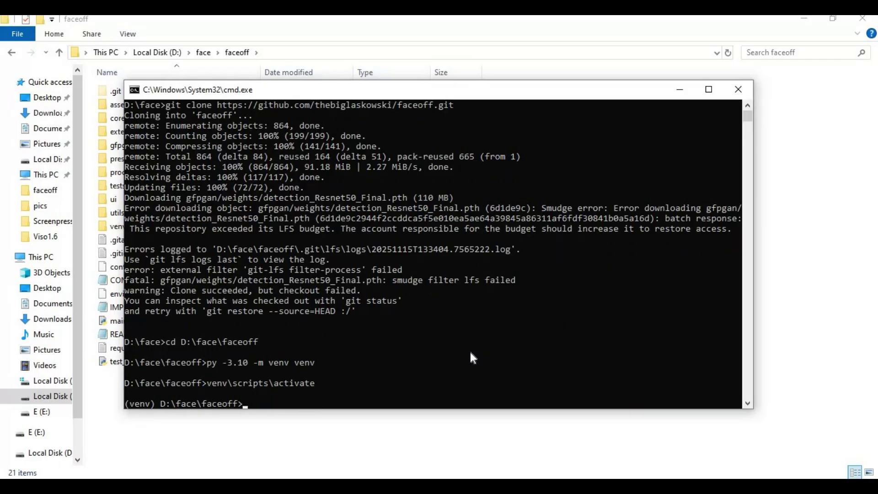
pyautogui.write('nvcc')
pyautogui.write('--')
pyautogui.write('version')
pyautogui.press('Return')
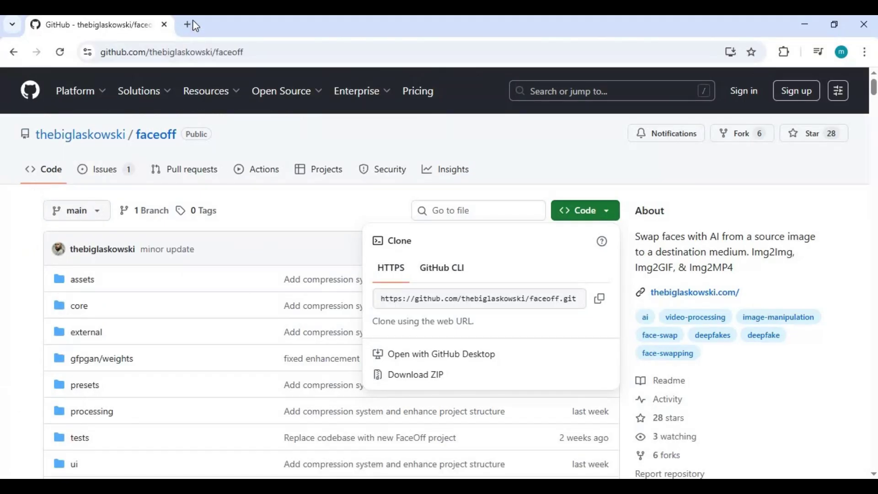
pyautogui.click(192, 23)
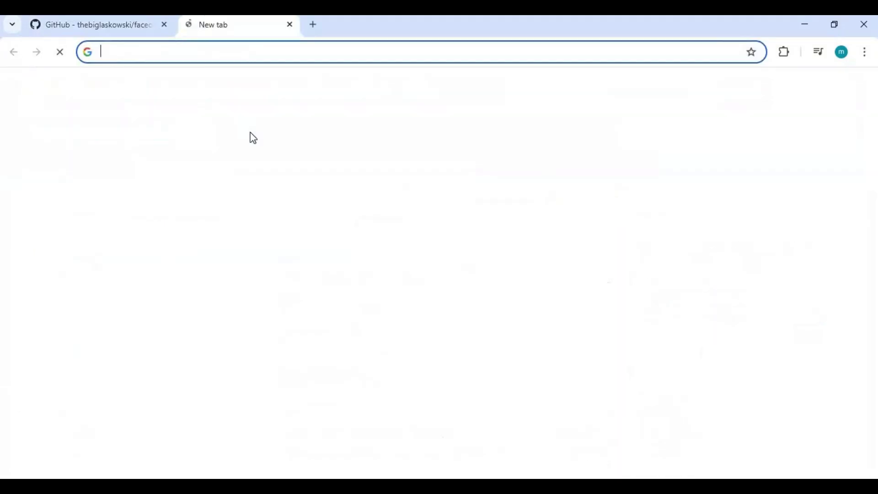
# Load pytorch.org and copy its Windows pip3 install command for torch and torchvision
pyautogui.write('pyt')
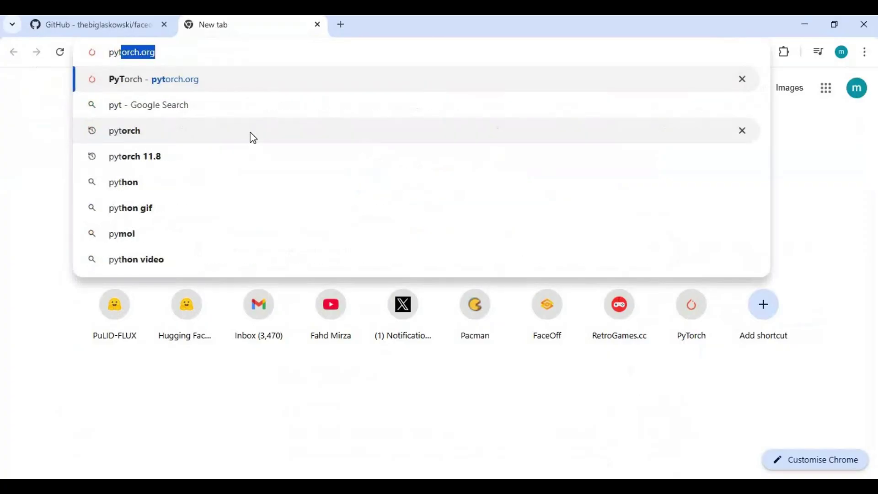
pyautogui.write('orch')
pyautogui.press('Return')
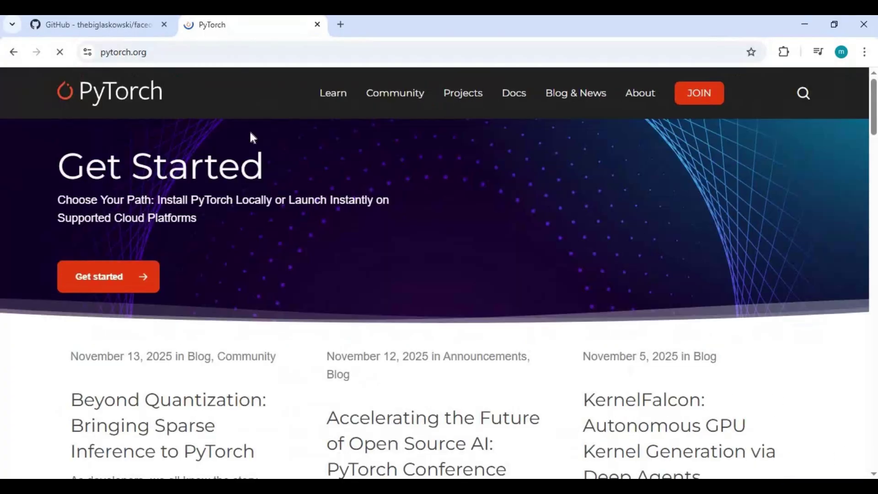
pyautogui.scroll(-20, 346, 228)
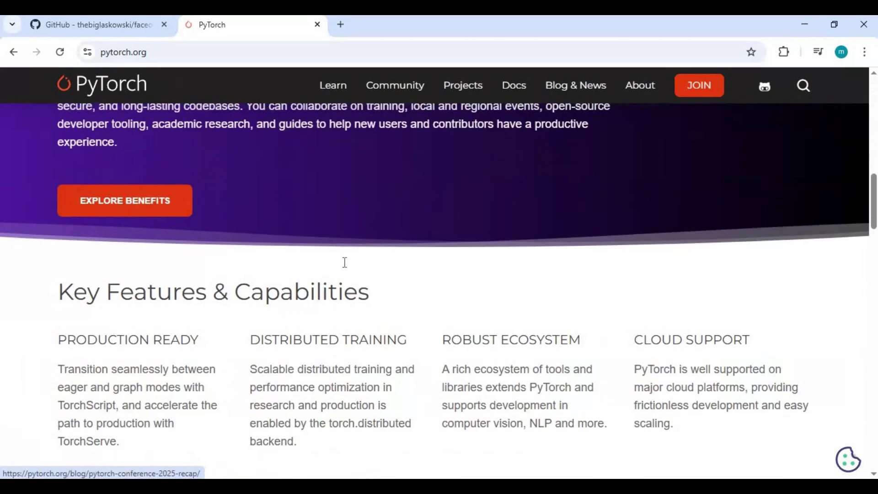
pyautogui.scroll(-1, 344, 267)
pyautogui.scroll(1, 338, 268)
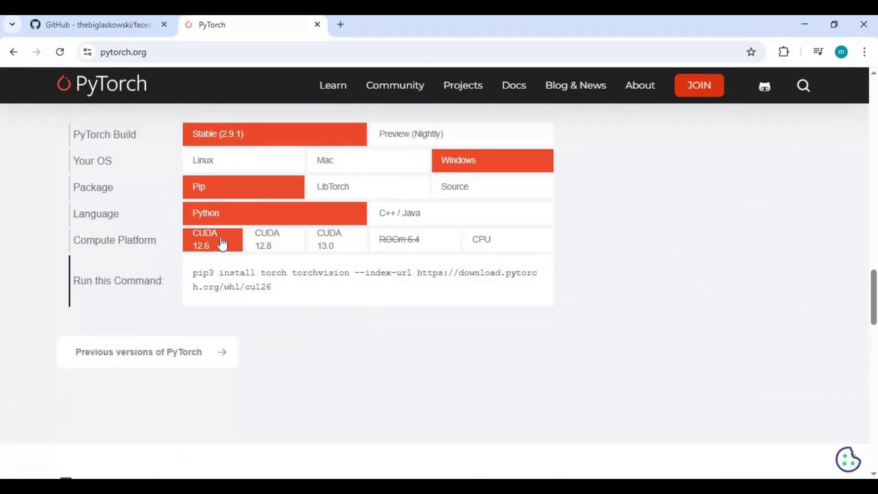
pyautogui.moveTo(272, 287); pyautogui.dragTo(193, 270)
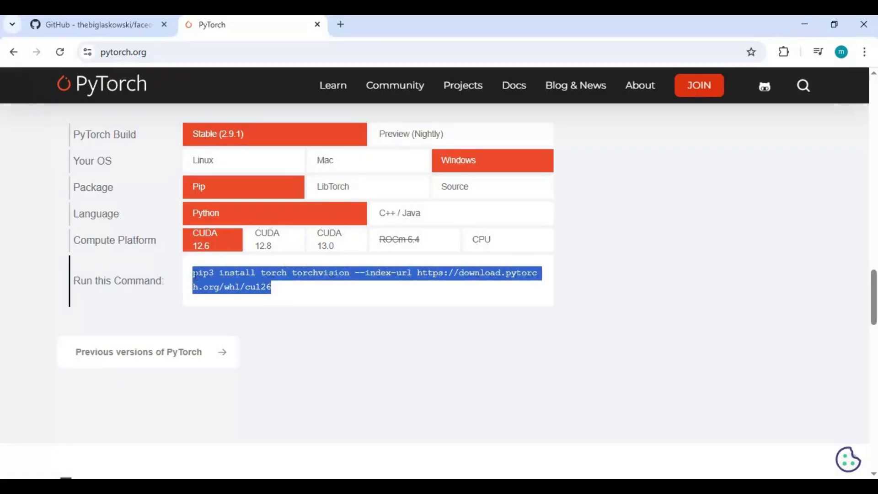
pyautogui.rightClick(240, 283)
pyautogui.click(241, 285)
pyautogui.hotkey('alt', 'Tab')
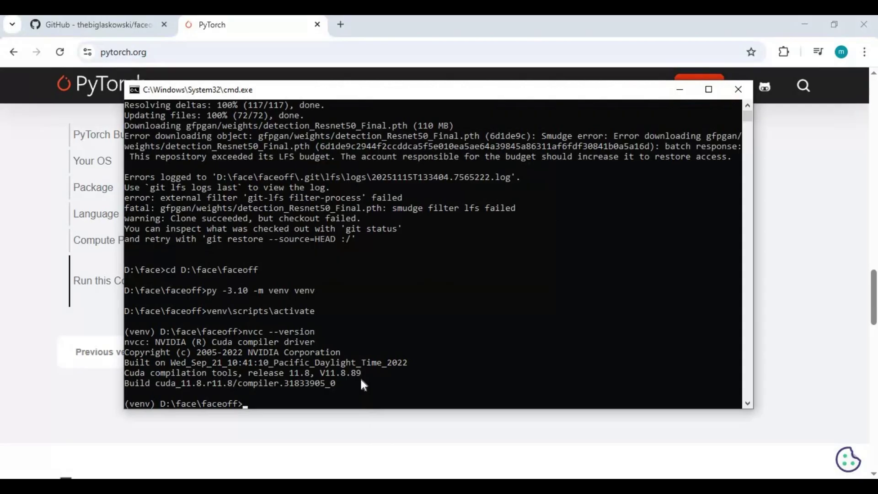
# Paste the pip3 command, change it to cu118, add torchaudio, and run the install
pyautogui.rightClick(392, 396)
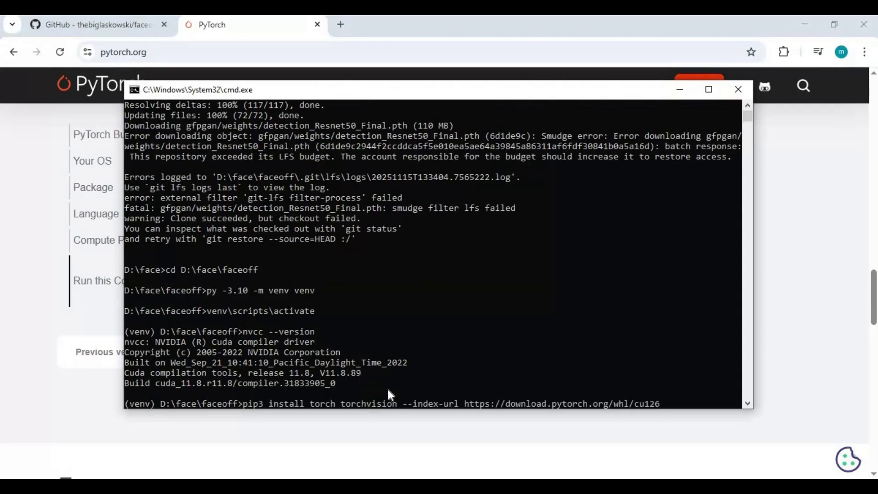
pyautogui.press('BackSpace')
pyautogui.press('BackSpace')
pyautogui.write('18')
pyautogui.press('Left')
pyautogui.press('Left')
pyautogui.press('Left')
pyautogui.press('Left')
pyautogui.press('Left')
pyautogui.press('Left')
pyautogui.press('Left')
pyautogui.press('Left')
pyautogui.press('Left')
pyautogui.press('Left')
pyautogui.press('Left')
pyautogui.press('Left')
pyautogui.press('Left')
pyautogui.press('Left')
pyautogui.press('Left')
pyautogui.press('Left')
pyautogui.press('Left')
pyautogui.press('Left')
pyautogui.press('Left')
pyautogui.press('Left')
pyautogui.press('Left')
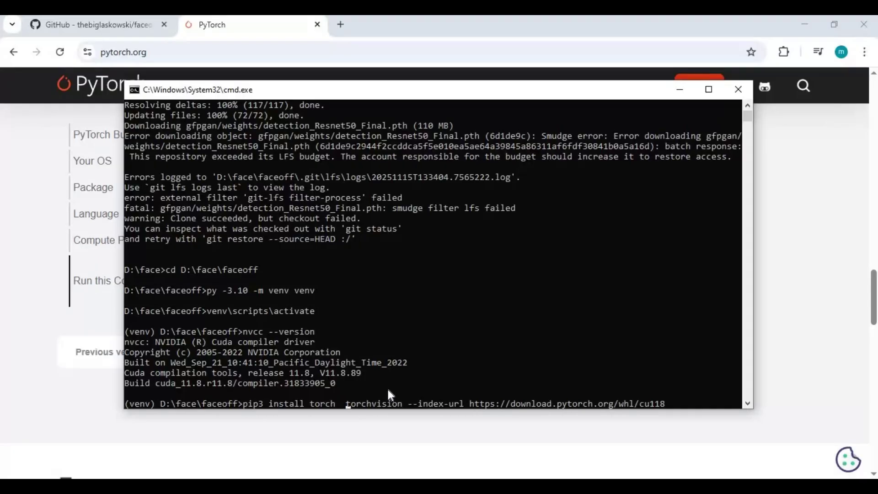
pyautogui.write('torcha')
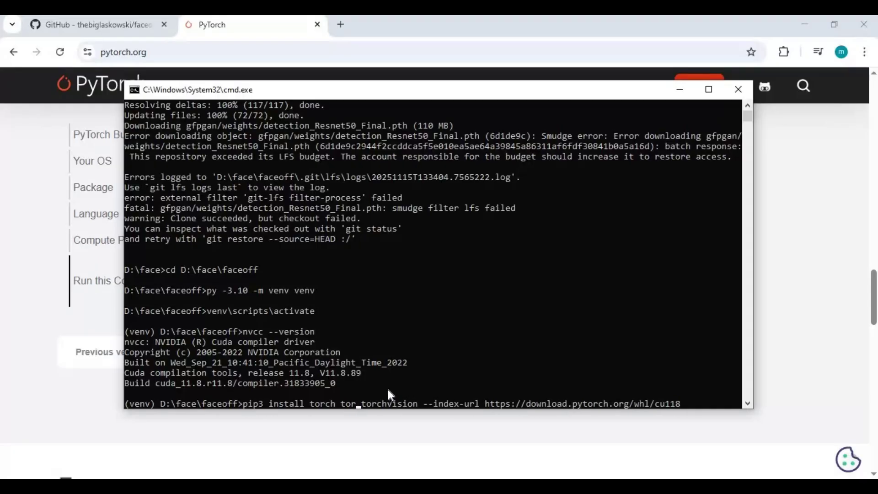
pyautogui.write('udio')
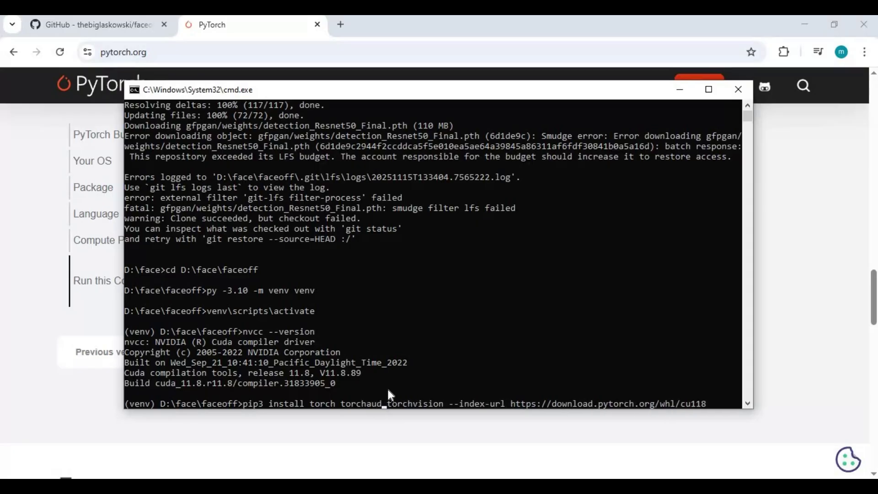
pyautogui.press('Return')
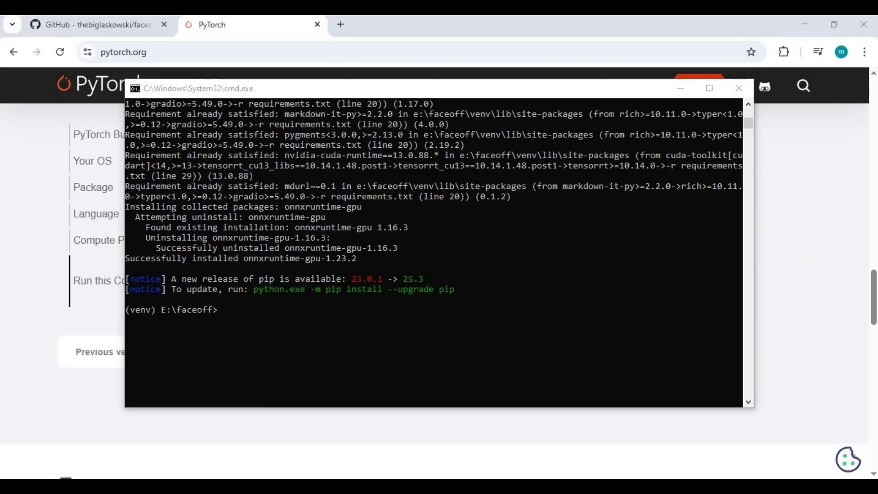
pyautogui.hotkey('alt', 'Tab')
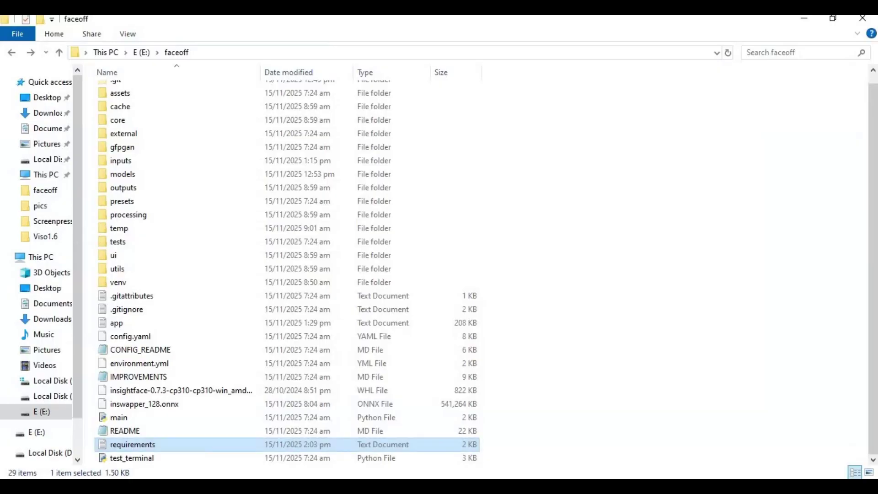
# Open requirements.txt and delete the torch, torchvision and torchaudio lines
pyautogui.doubleClick(126, 447)
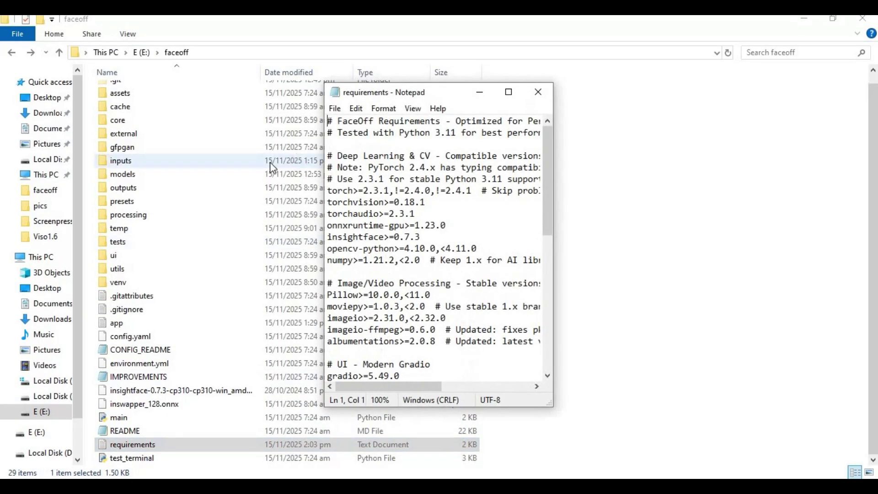
pyautogui.moveTo(424, 213); pyautogui.dragTo(326, 192)
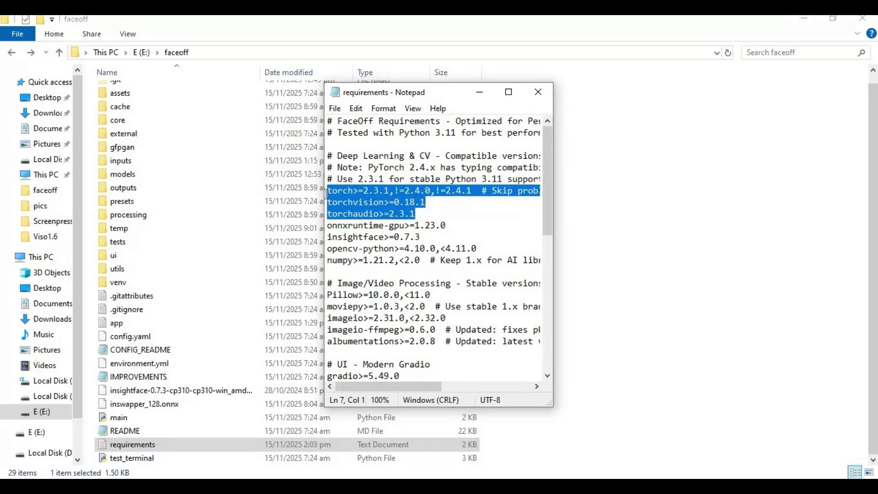
pyautogui.press('Delete')
pyautogui.press('BackSpace')
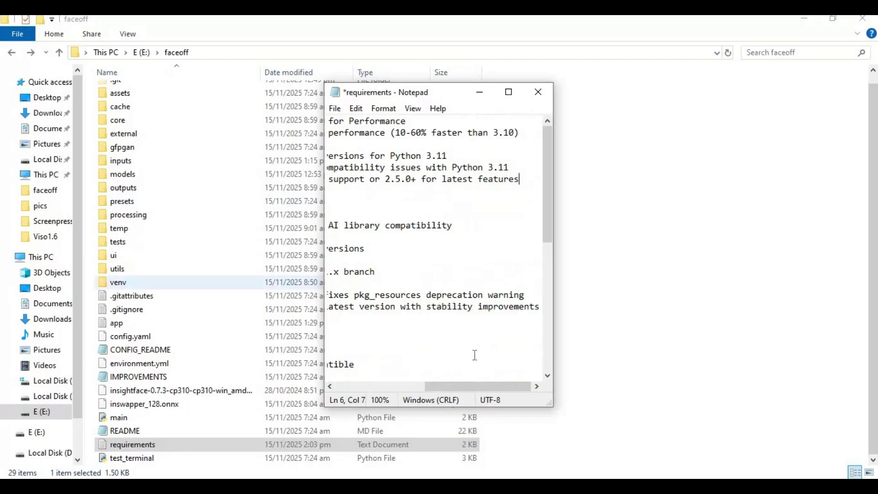
pyautogui.moveTo(470, 385); pyautogui.dragTo(322, 377)
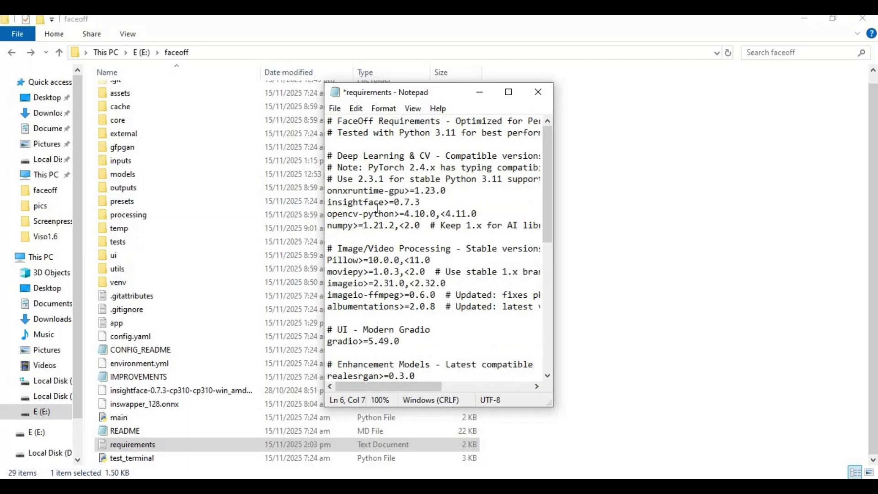
# Change onnxruntime-gpu>=1.23.0 to onnxruntime-gpu==1.16.3
pyautogui.moveTo(448, 191); pyautogui.dragTo(301, 186)
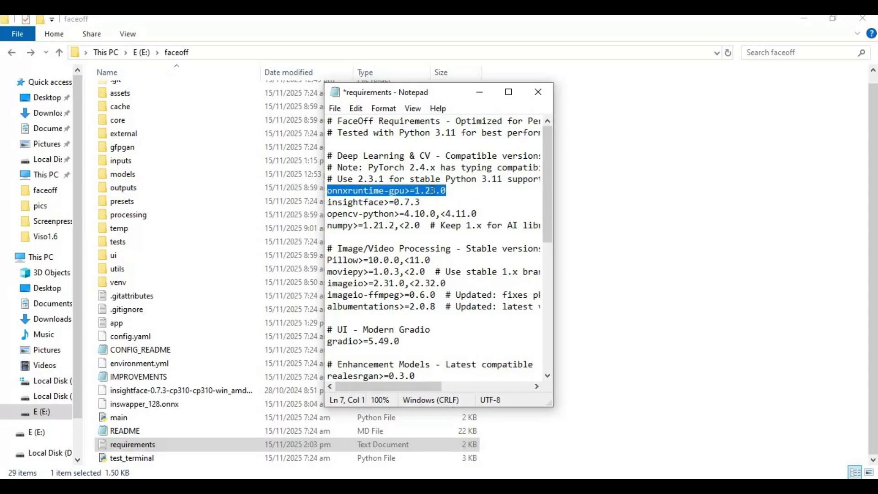
pyautogui.click(432, 191)
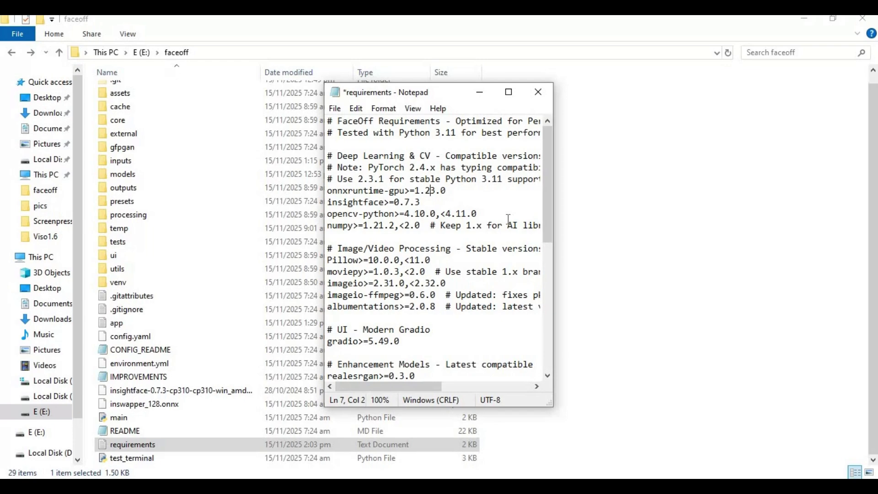
pyautogui.press('Left')
pyautogui.press('Left')
pyautogui.press('Left')
pyautogui.press('Left')
pyautogui.press('BackSpace')
pyautogui.write('-')
pyautogui.press('BackSpace')
pyautogui.write('=')
pyautogui.press('Right')
pyautogui.press('Right')
pyautogui.press('Right')
pyautogui.press('Delete')
pyautogui.press('BackSpace')
pyautogui.write('16')
pyautogui.press('Right')
pyautogui.press('Right')
pyautogui.press('BackSpace')
pyautogui.write('3')
# Check the basicsr==1.4.2 line, save requirements.txt and close Notepad
pyautogui.scroll(-2, 468, 275)
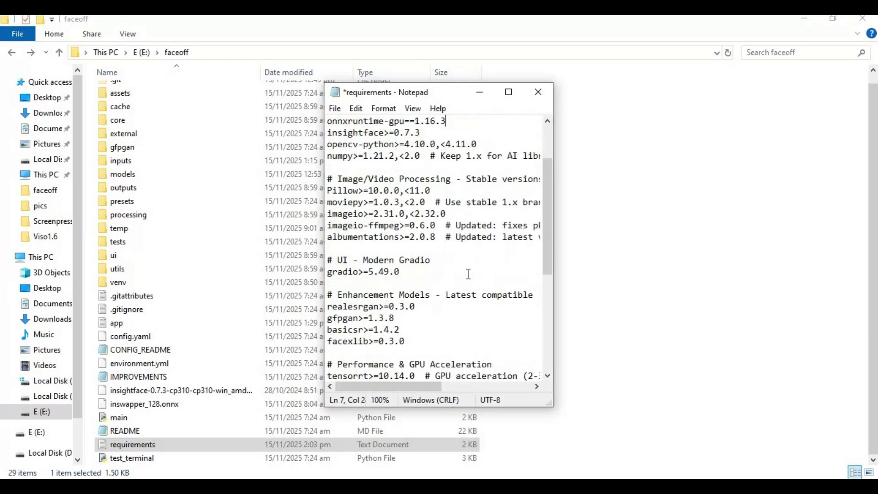
pyautogui.scroll(-2, 469, 274)
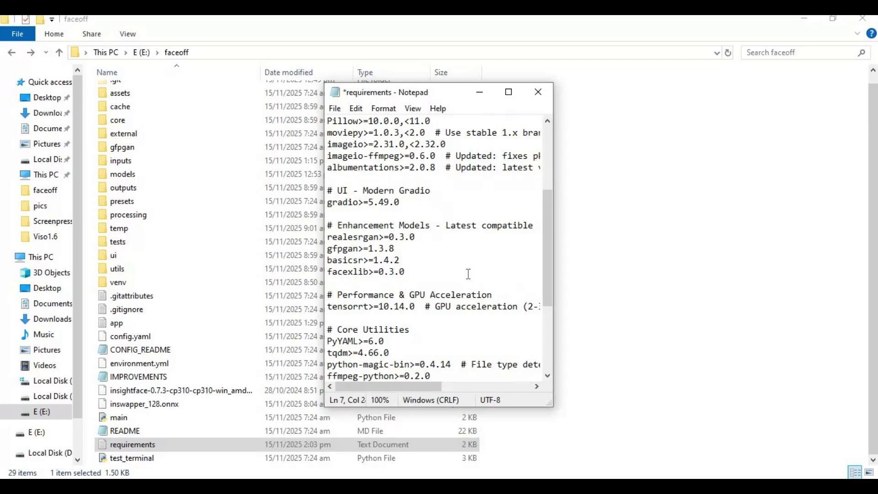
pyautogui.click(369, 265)
pyautogui.scroll(-3, 424, 290)
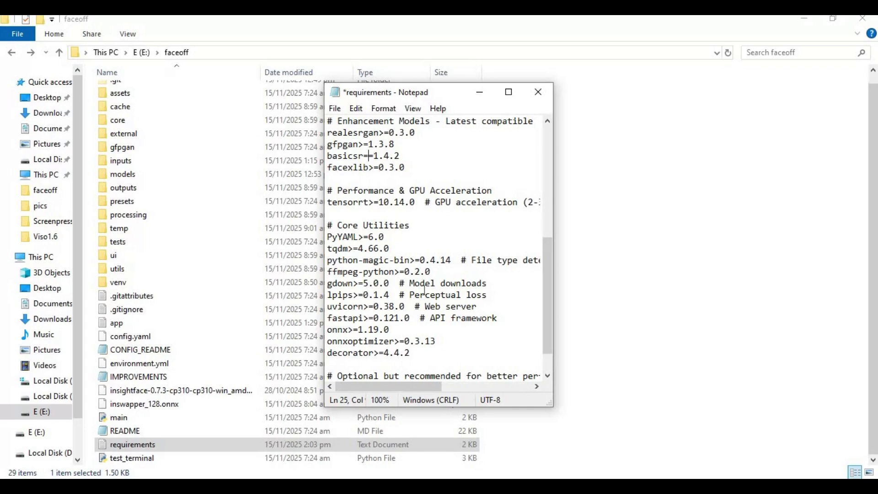
pyautogui.scroll(-1, 424, 291)
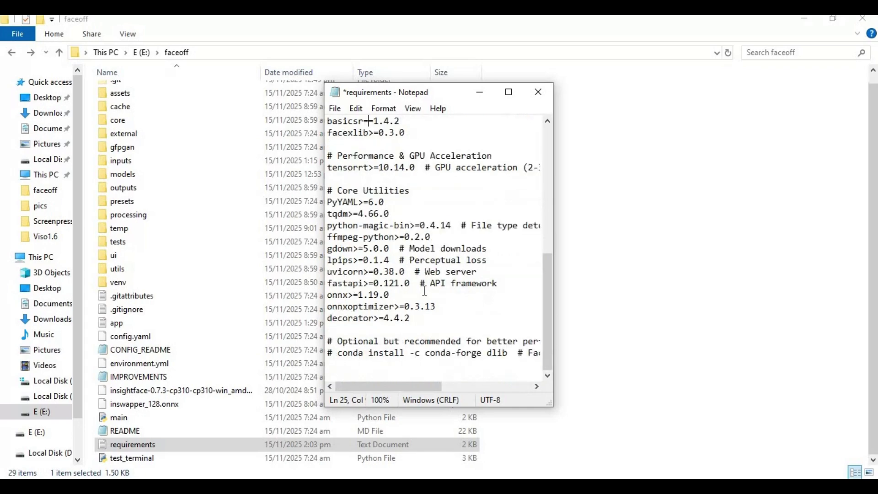
pyautogui.scroll(8, 424, 291)
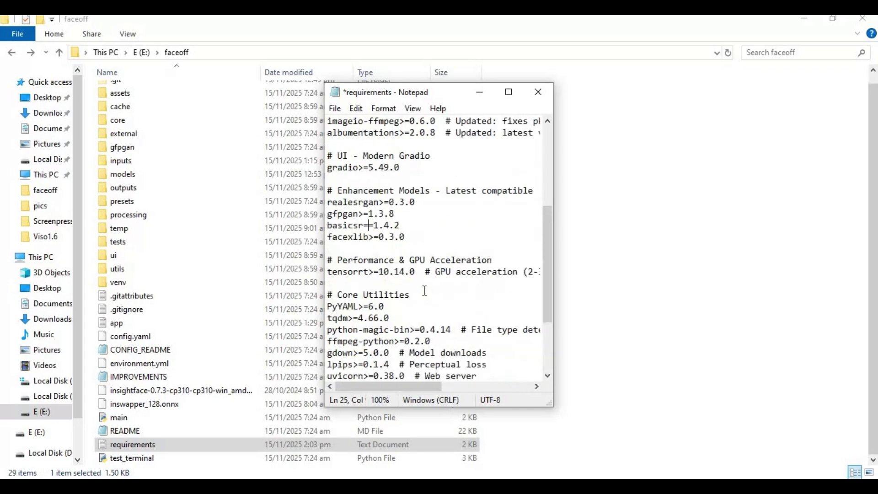
pyautogui.click(335, 110)
pyautogui.click(374, 165)
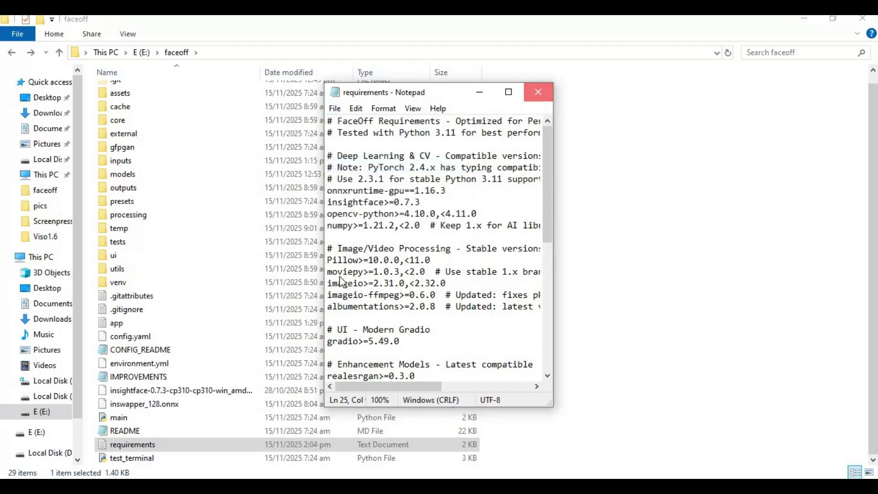
pyautogui.click(538, 92)
pyautogui.hotkey('alt', 'Tab')
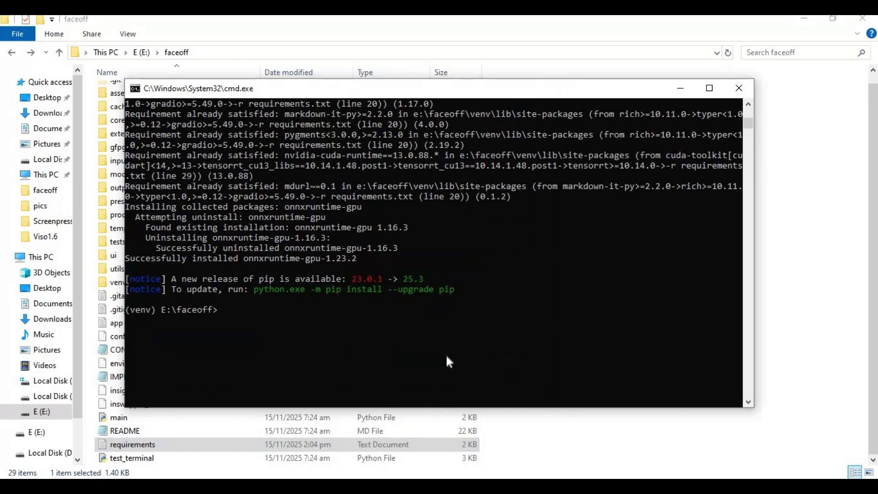
# Run pip install -r requirements.txt to restore onnxruntime-gpu 1.16.3, then return to the faceoff GitHub tab
pyautogui.write('pip install -r require')
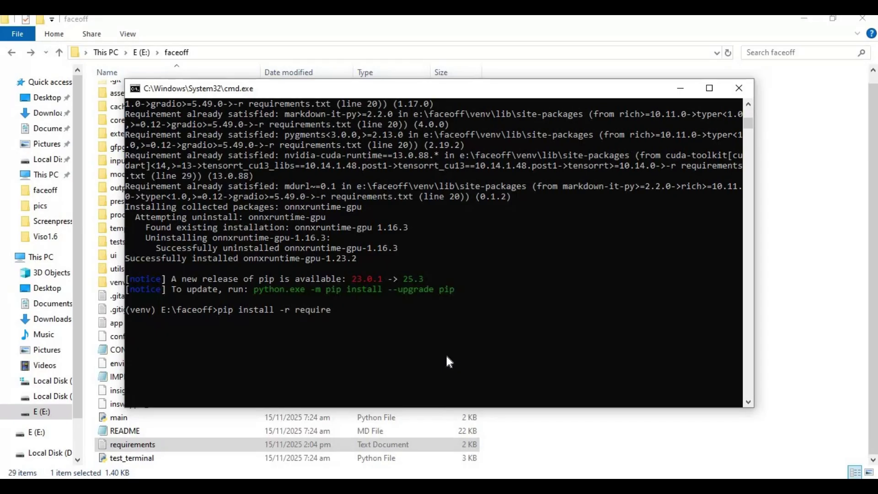
pyautogui.write('ments.txt')
pyautogui.press('Return')
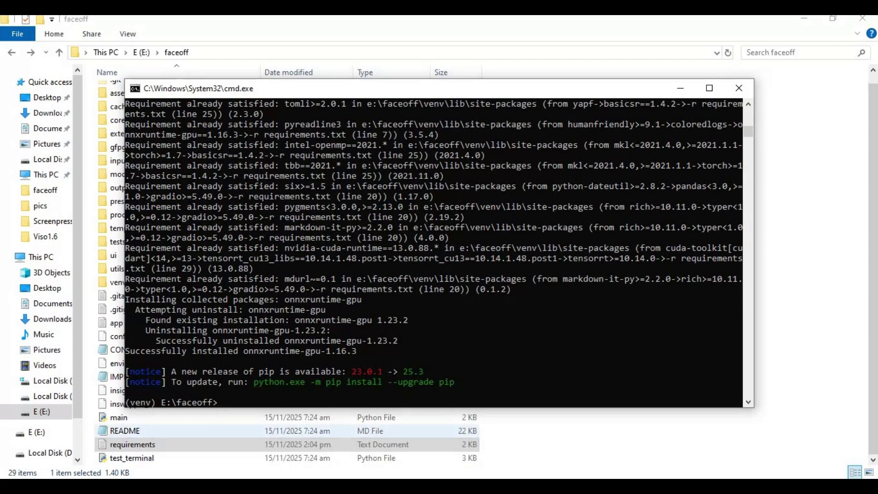
pyautogui.hotkey('alt', 'Tab')
pyautogui.click(130, 23)
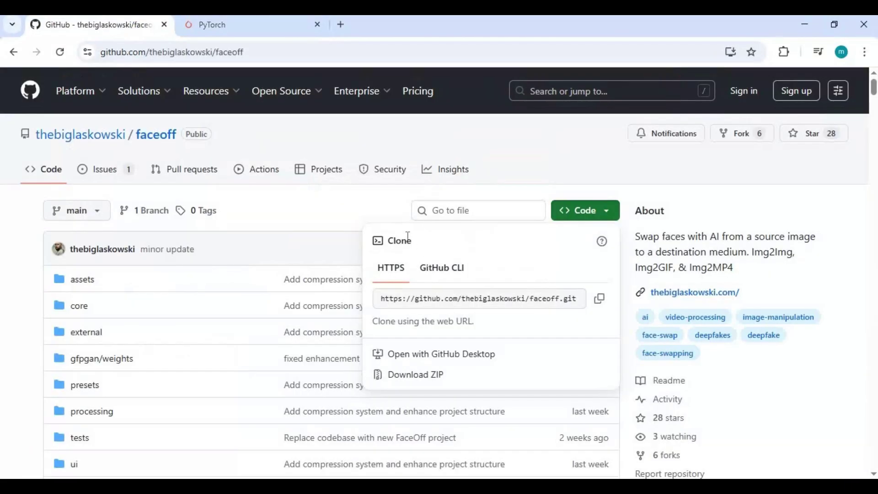
# Scroll the FaceOff README to section 6, Download Models, showing the inswapper_128.onnx and buffalo_l links
pyautogui.scroll(-6, 167, 286)
pyautogui.scroll(-15, 168, 285)
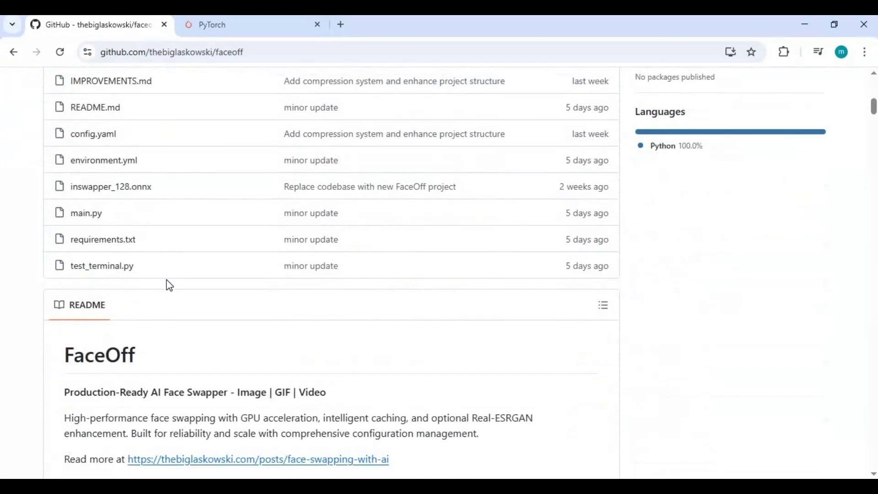
pyautogui.scroll(-10, 168, 285)
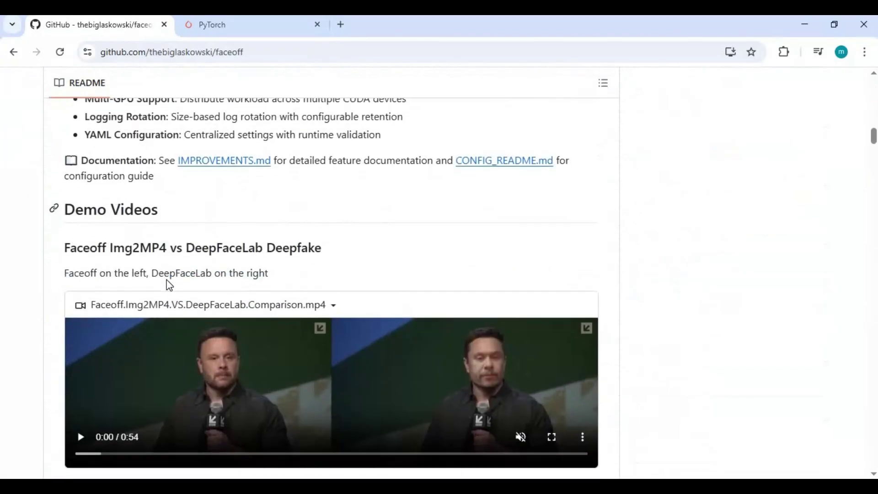
pyautogui.scroll(-12, 183, 281)
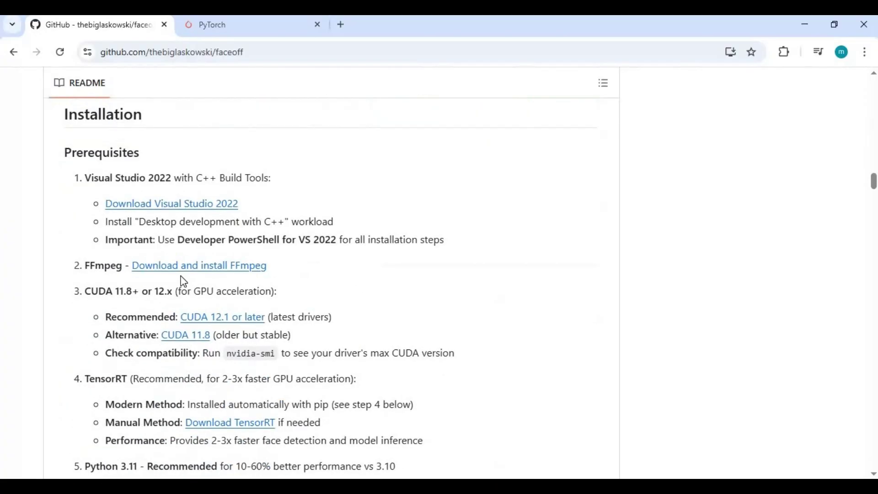
pyautogui.scroll(-4, 184, 280)
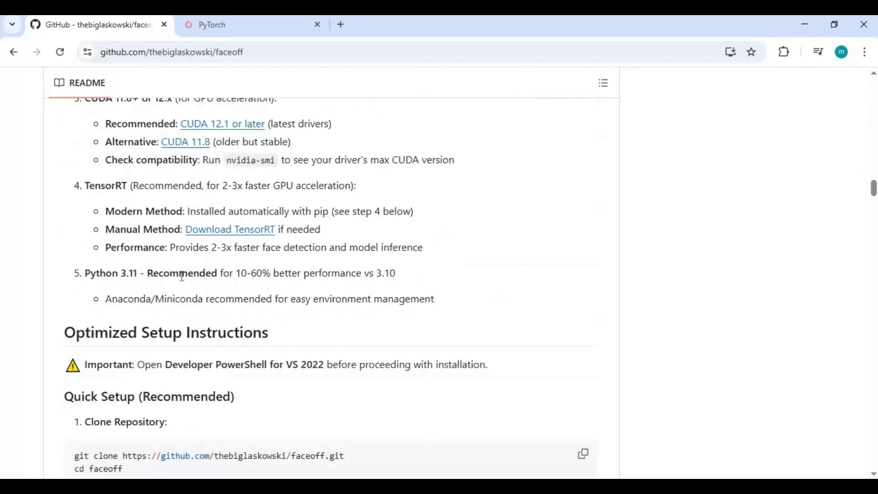
pyautogui.scroll(-3, 182, 276)
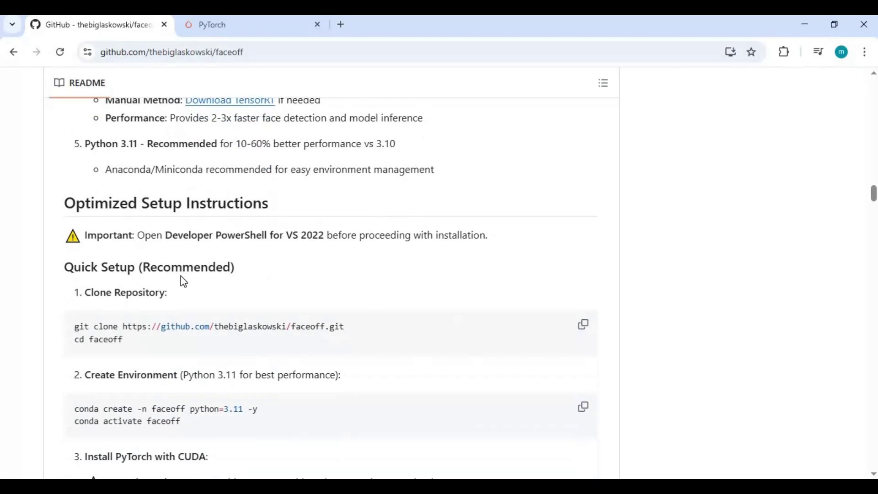
pyautogui.scroll(-5, 182, 279)
pyautogui.scroll(-7, 183, 281)
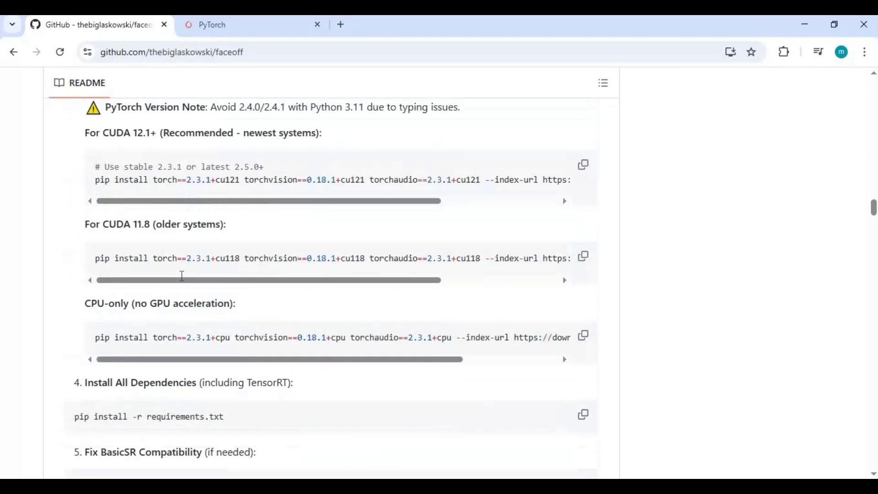
pyautogui.scroll(-5, 182, 281)
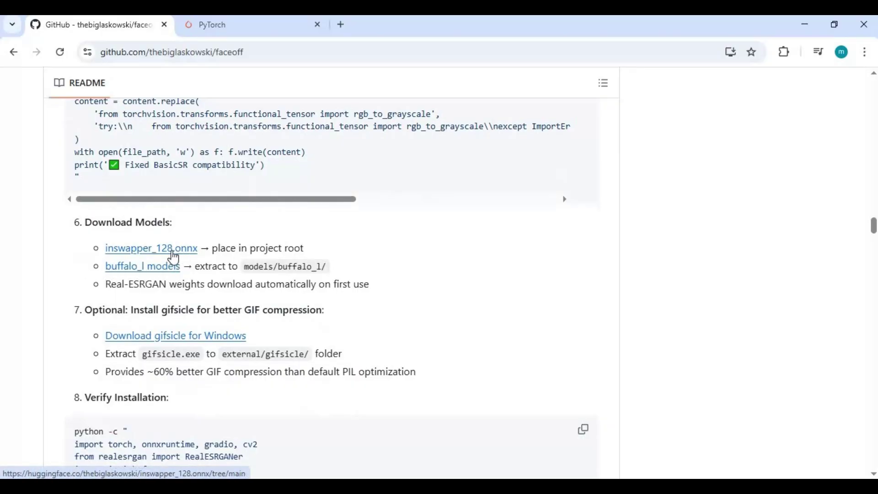
# In the faceoff folder, check the size of inswapper_128.onnx and open the models folder
pyautogui.click(306, 488)
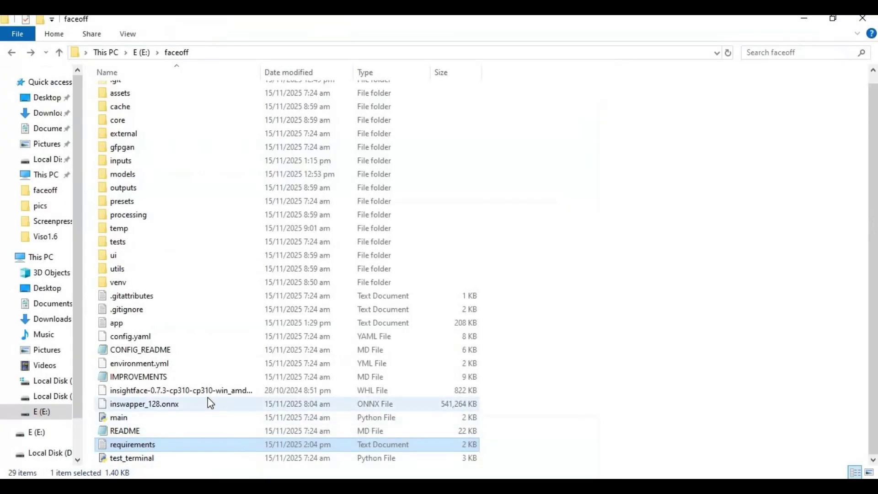
pyautogui.moveTo(208, 397)
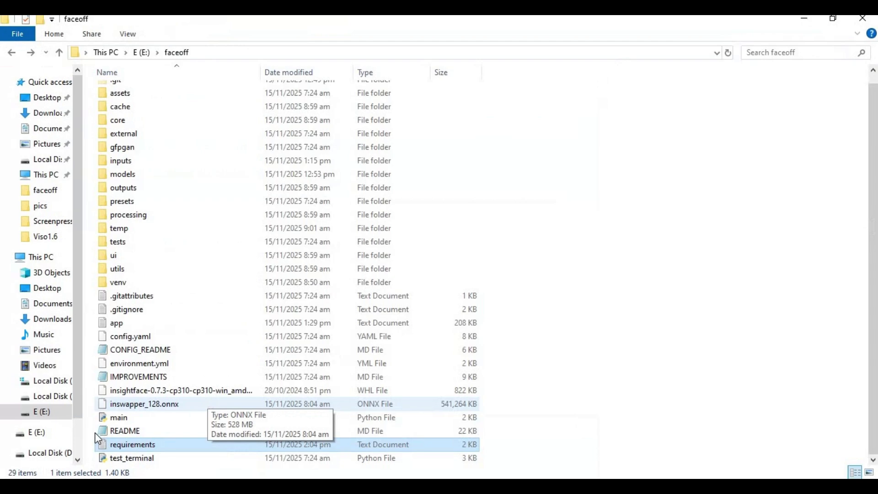
pyautogui.click(173, 404)
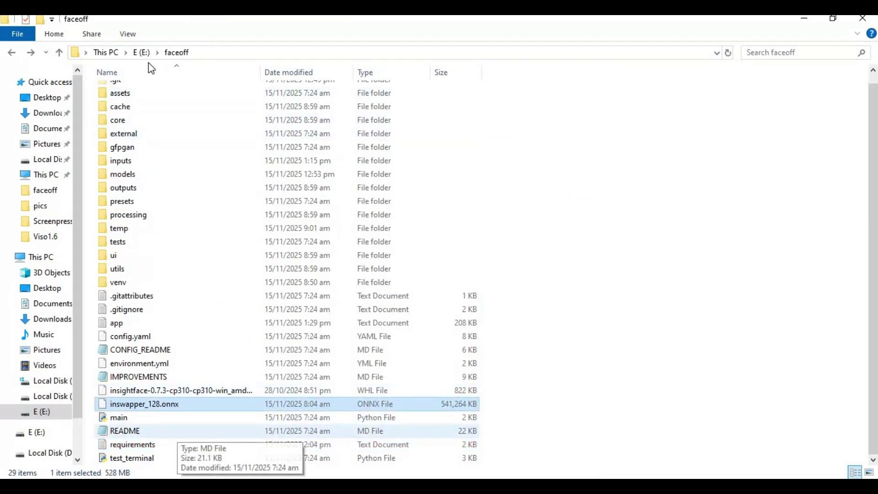
pyautogui.click(127, 176)
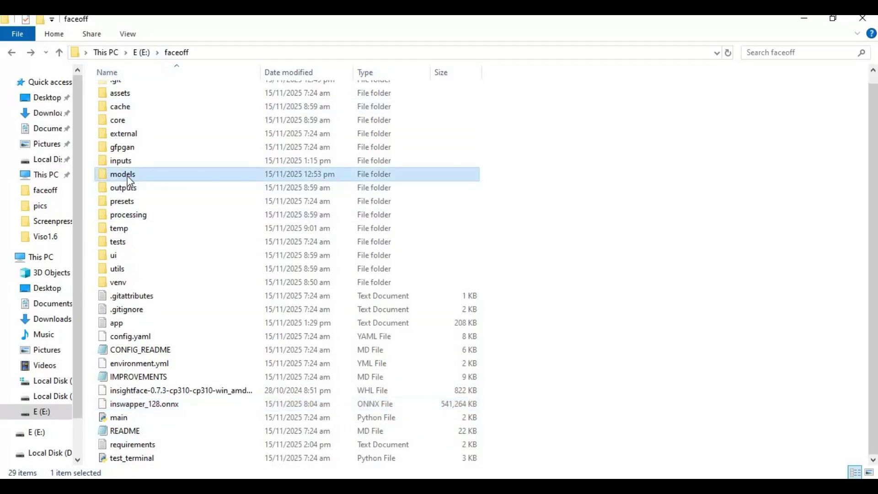
pyautogui.doubleClick(135, 177)
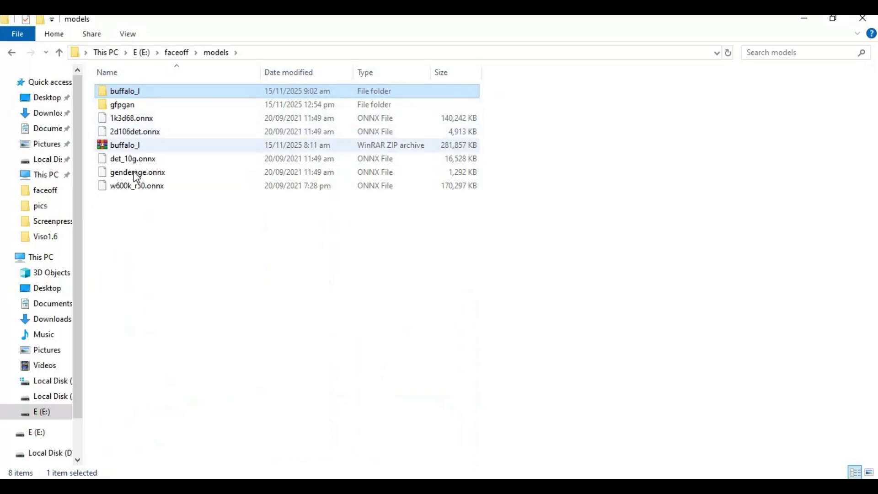
# Check GFPGANv1.4.pth in the gfpgan folder, then go back up to faceoff and the command prompt
pyautogui.doubleClick(119, 106)
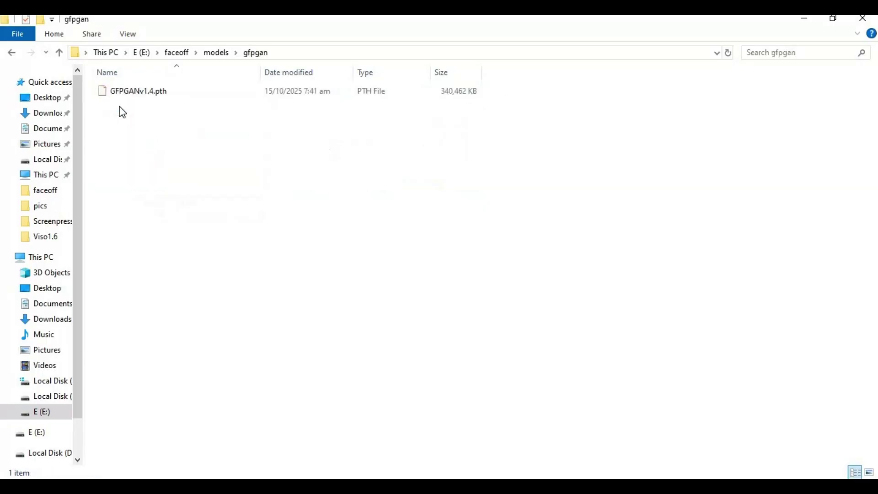
pyautogui.click(151, 97)
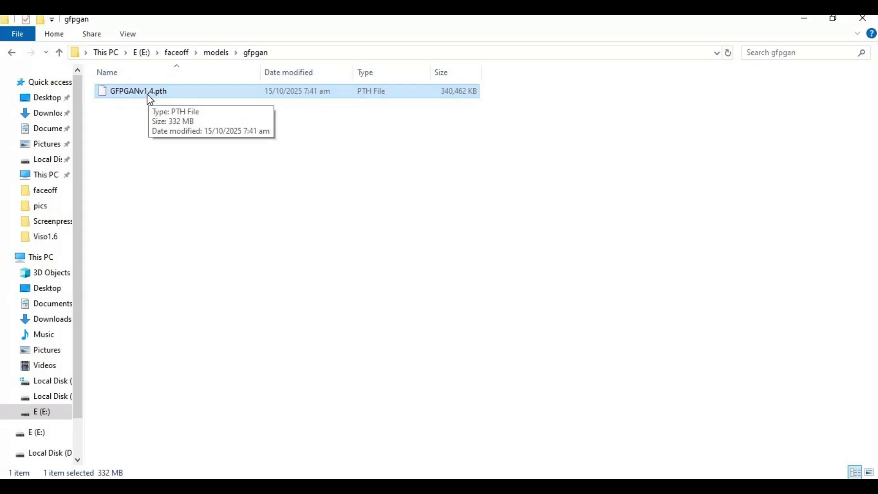
pyautogui.click(59, 53)
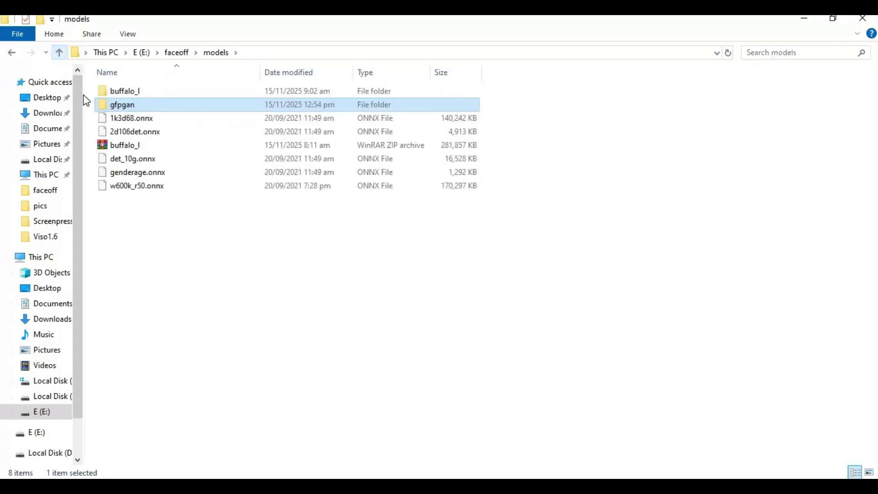
pyautogui.click(59, 53)
pyautogui.scroll(-1, 305, 343)
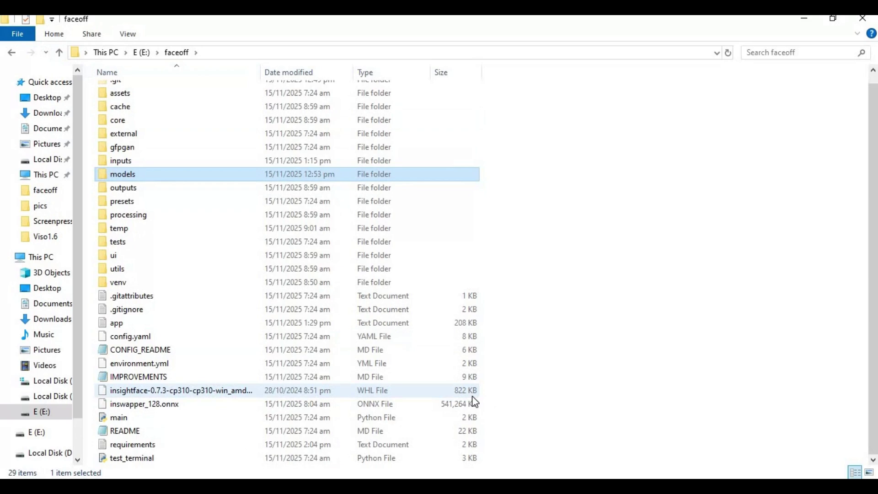
pyautogui.click(377, 486)
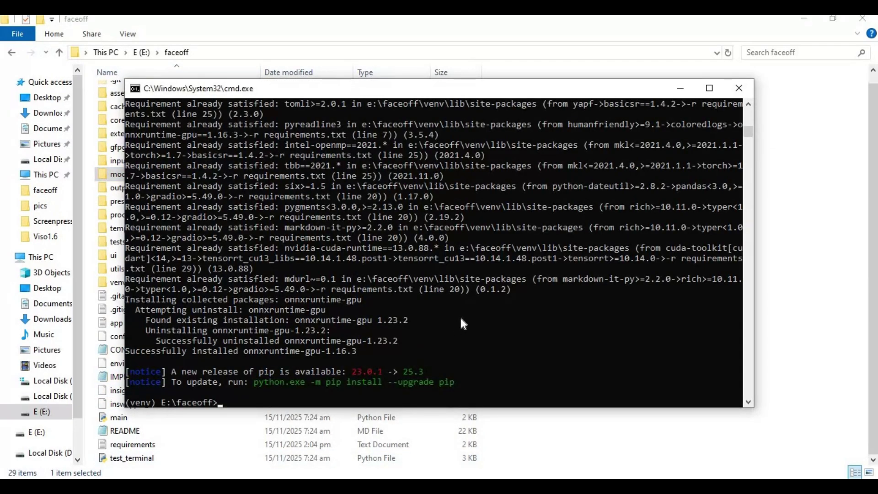
pyautogui.write('python main.py')
pyautogui.press('Return')
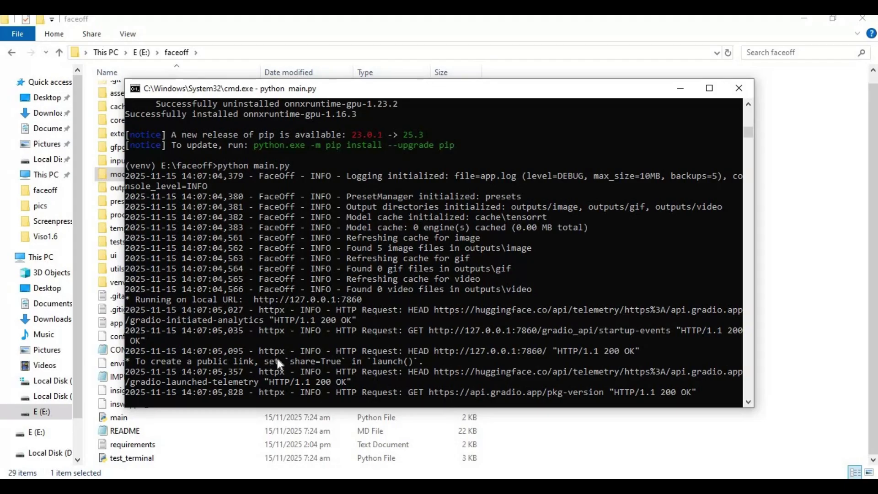
pyautogui.moveTo(436, 350); pyautogui.dragTo(551, 351)
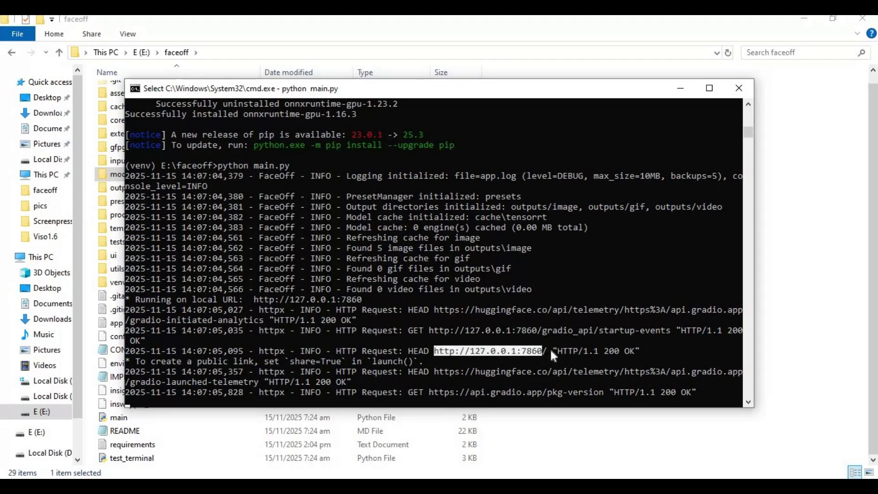
pyautogui.click(540, 382)
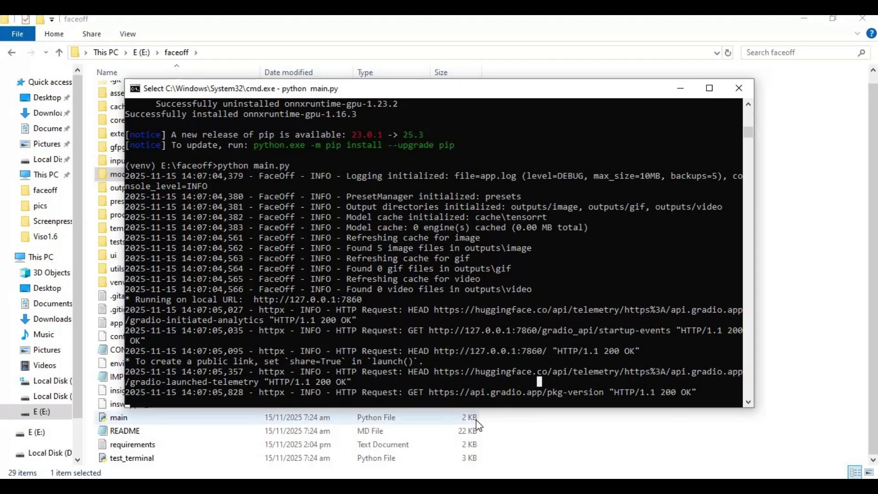
pyautogui.press('Escape')
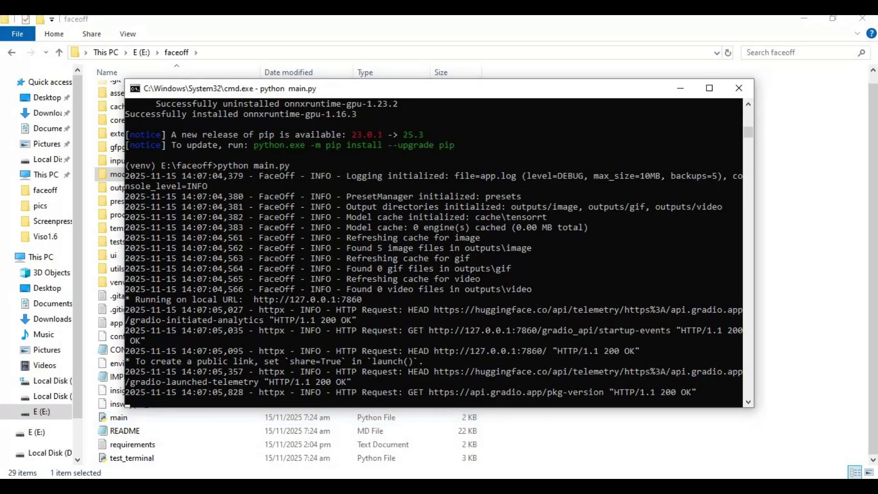
pyautogui.hotkey('alt', 'Tab')
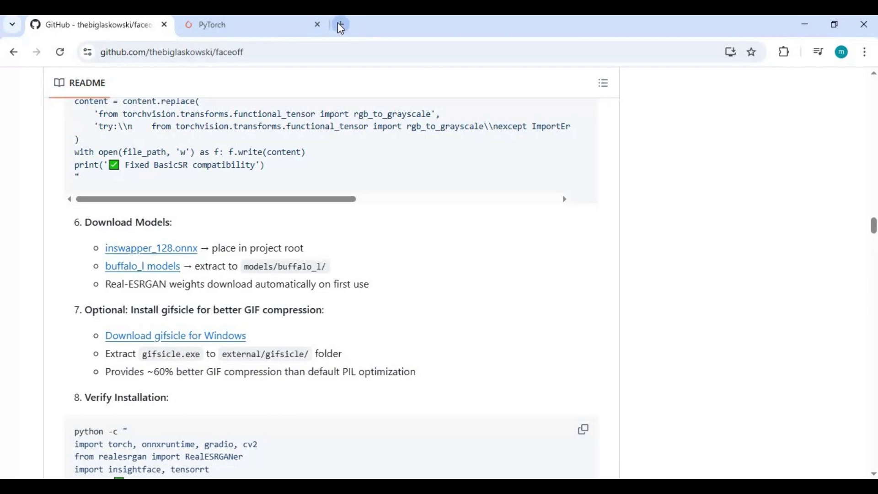
# Load 127.0.0.1:7860/?__theme=dark in a new Chrome tab to show the dark-themed FaceOff Image page
pyautogui.click(339, 24)
pyautogui.write('1')
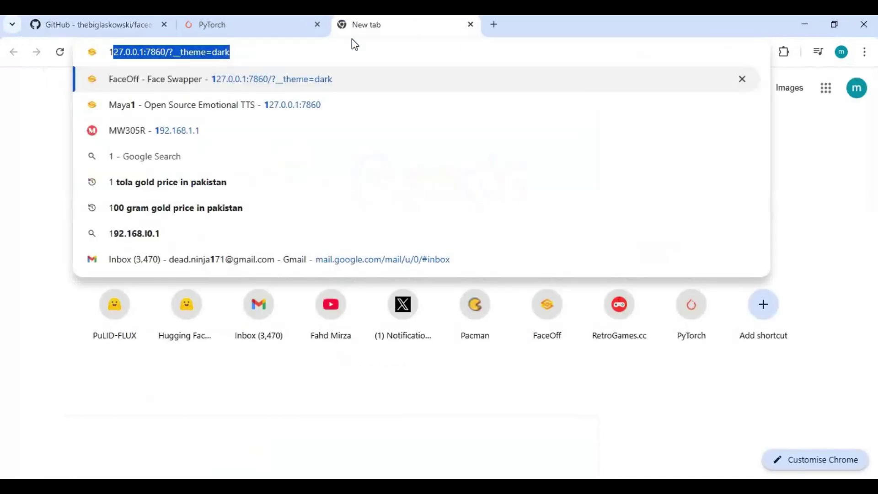
pyautogui.press('Return')
pyautogui.scroll(-6, 426, 188)
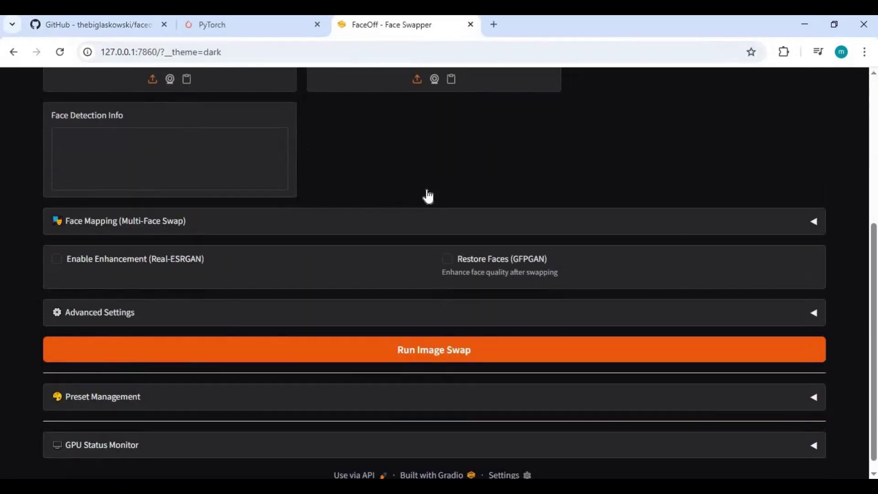
pyautogui.scroll(6, 427, 190)
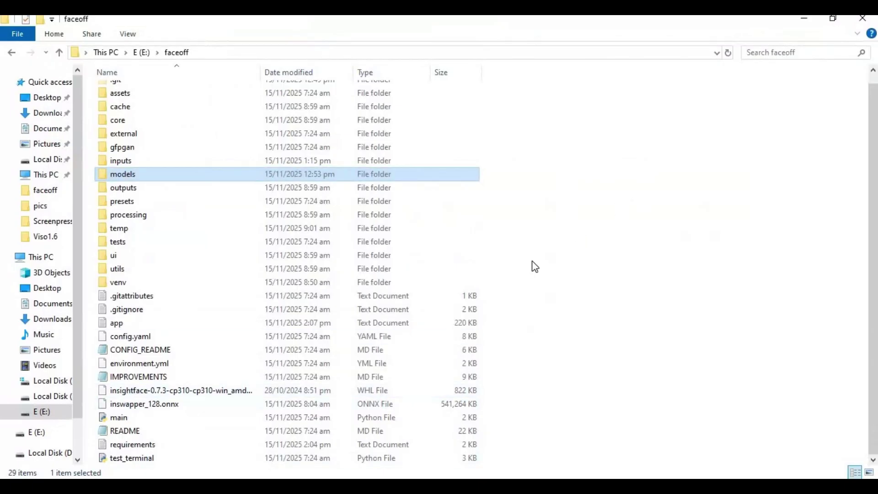
pyautogui.rightClick(532, 261)
pyautogui.moveTo(593, 231)
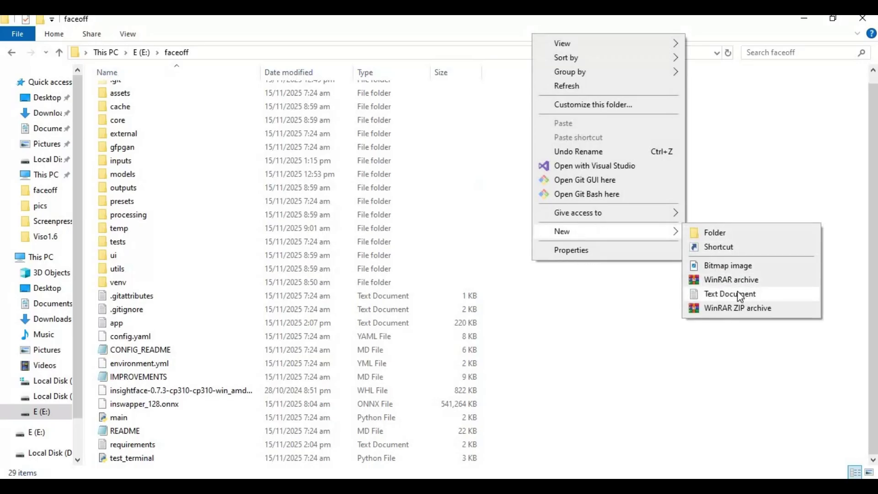
pyautogui.click(739, 295)
pyautogui.press('Return')
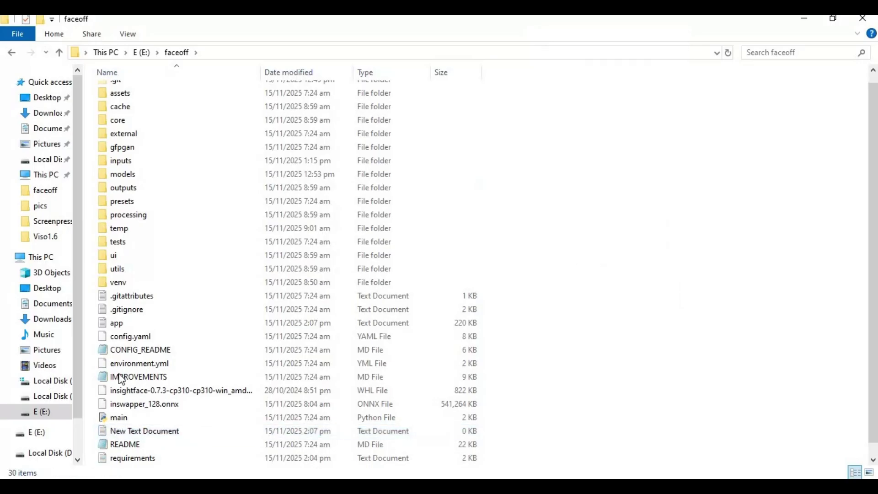
pyautogui.doubleClick(136, 433)
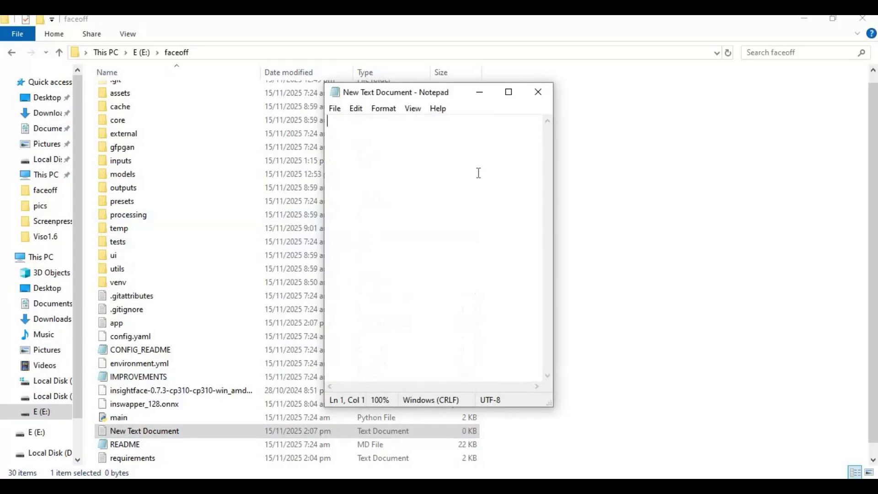
pyautogui.write('@ech')
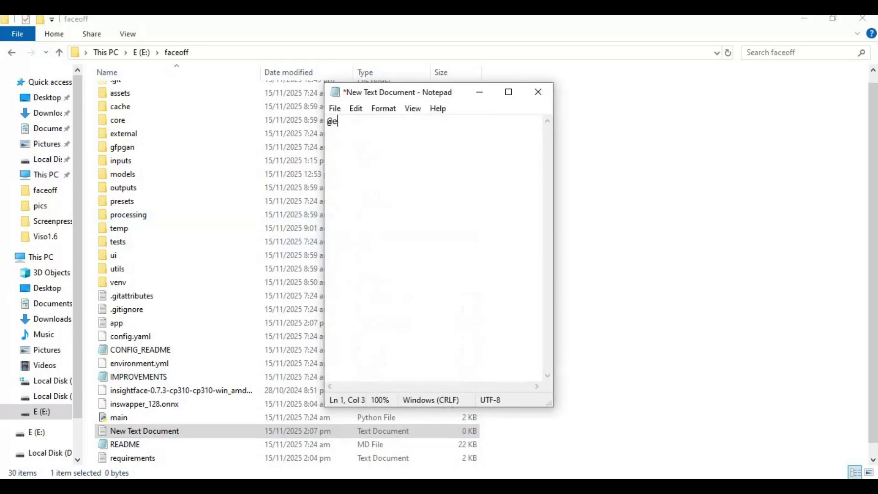